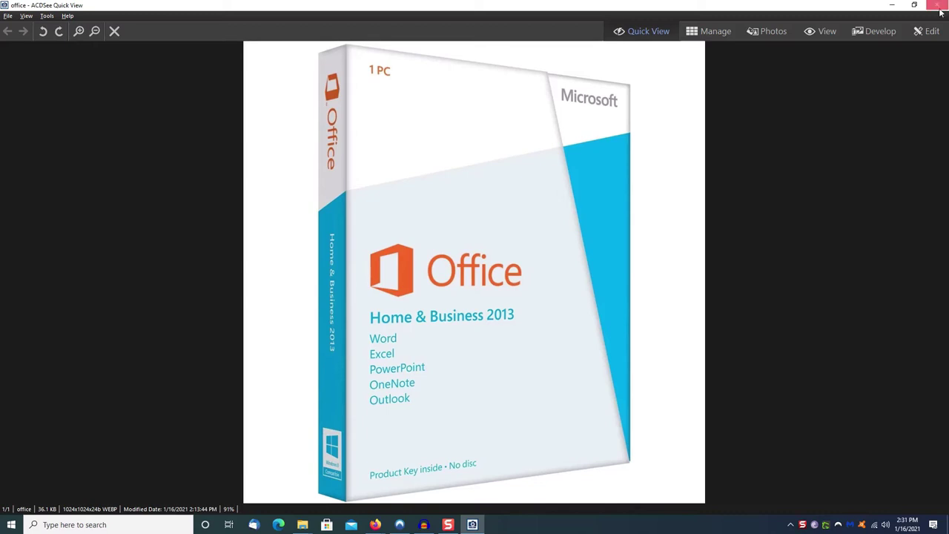
Close the Office picture viewer and return to the BitTorrent website tab
key("alt+F4")
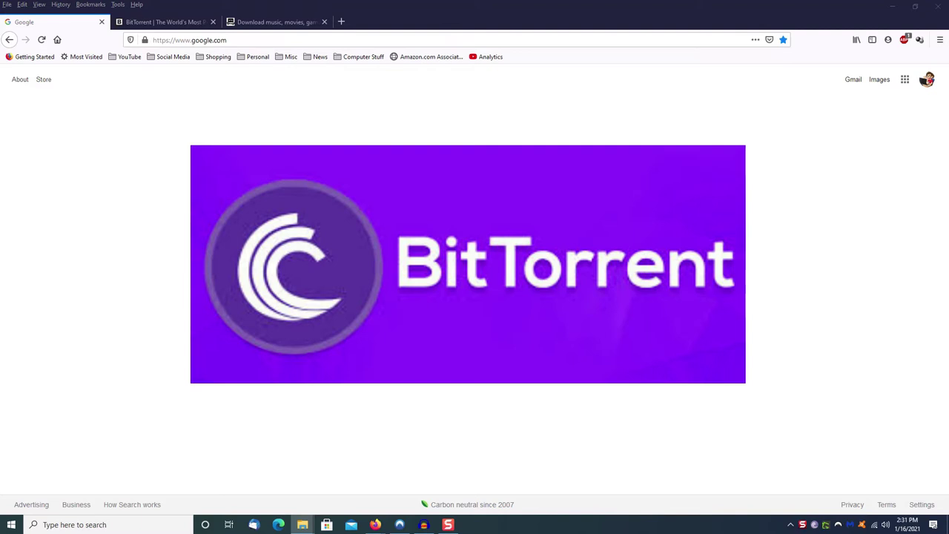
key("ctrl+Tab")
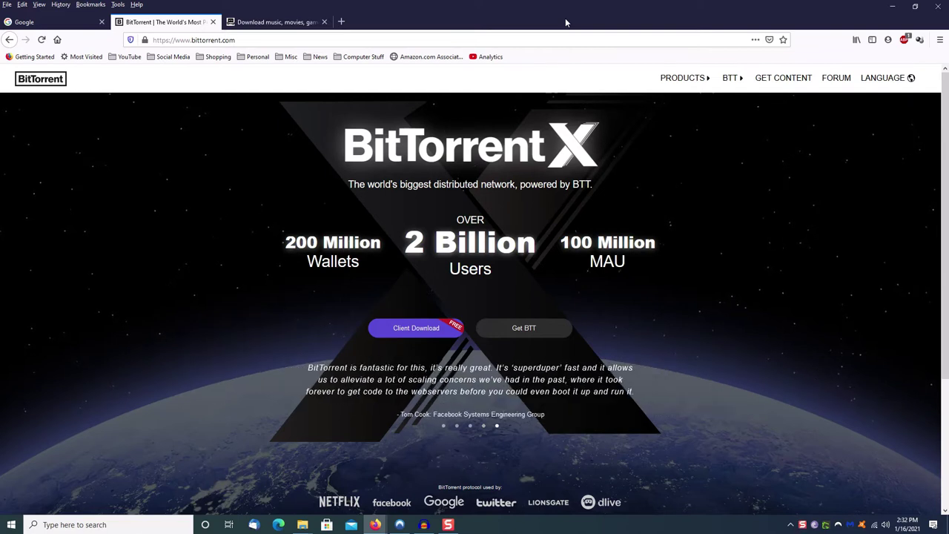
left_click(174, 40)
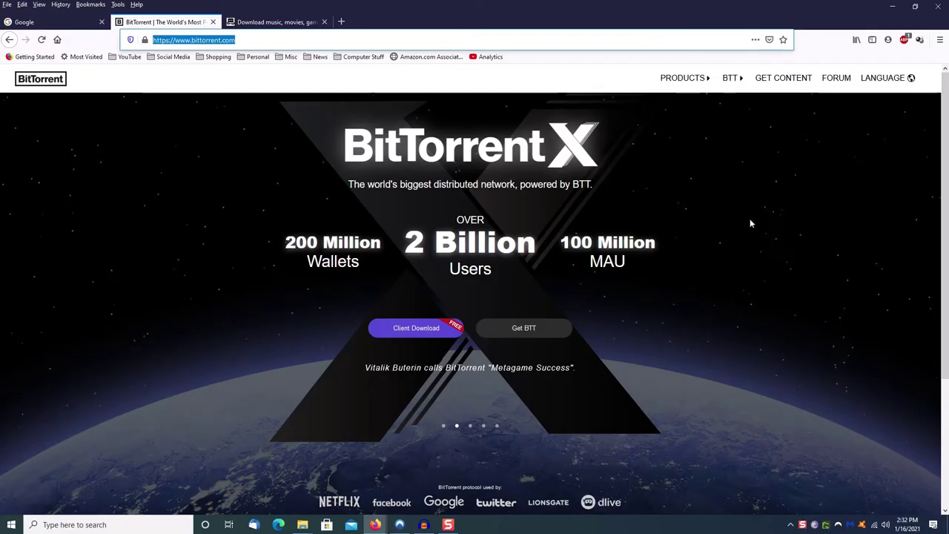
Start the free Basic edition download of BitTorrent Classic and choose to save the installer
left_click(436, 328)
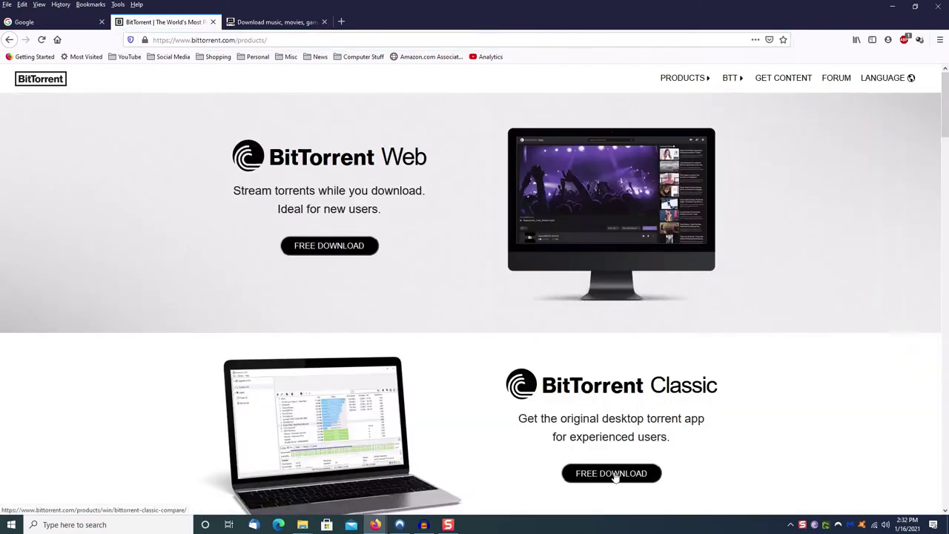
left_click(615, 474)
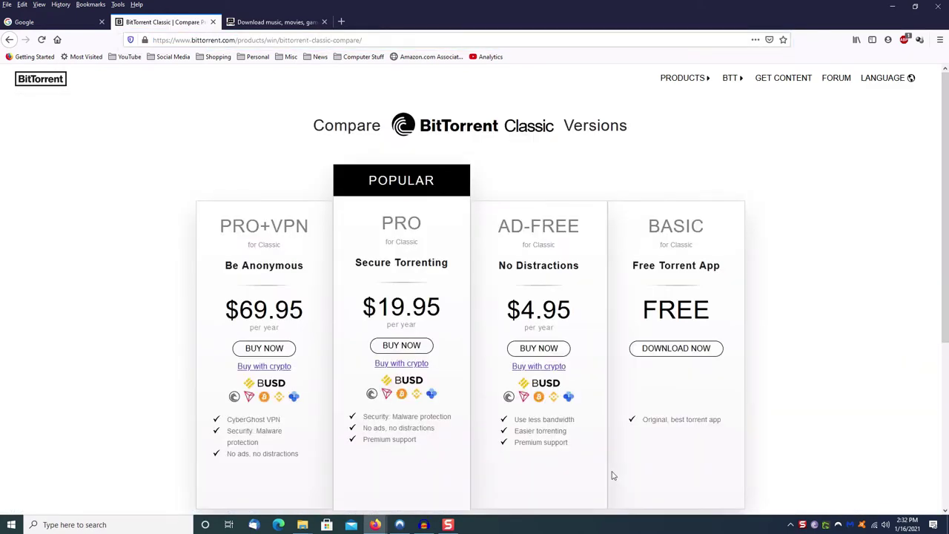
left_click(693, 357)
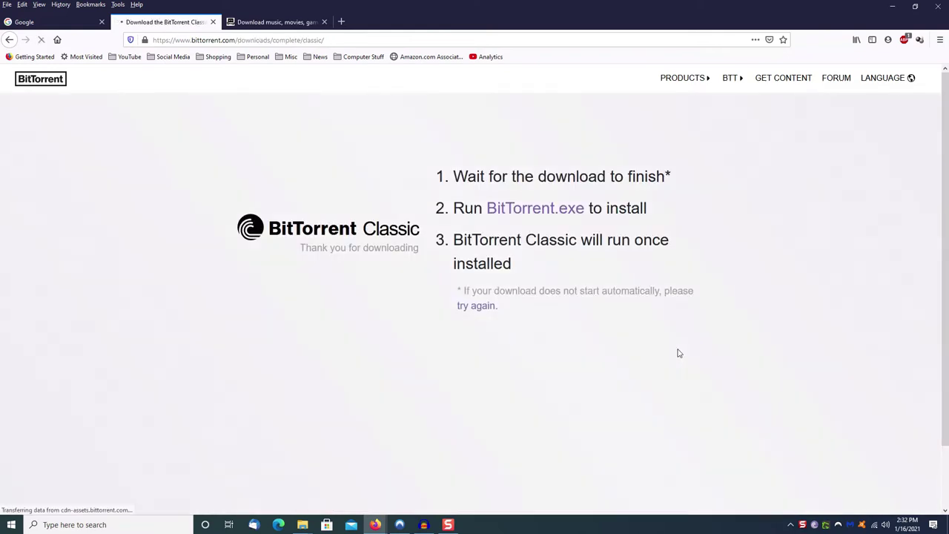
left_click(516, 292)
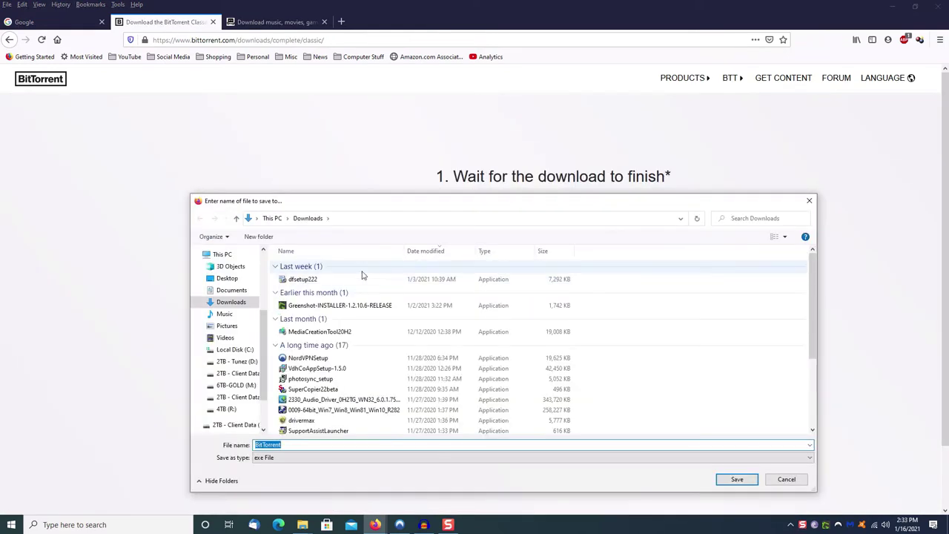
Save BitTorrent.exe to Downloads and run it from the downloads list
key("Return")
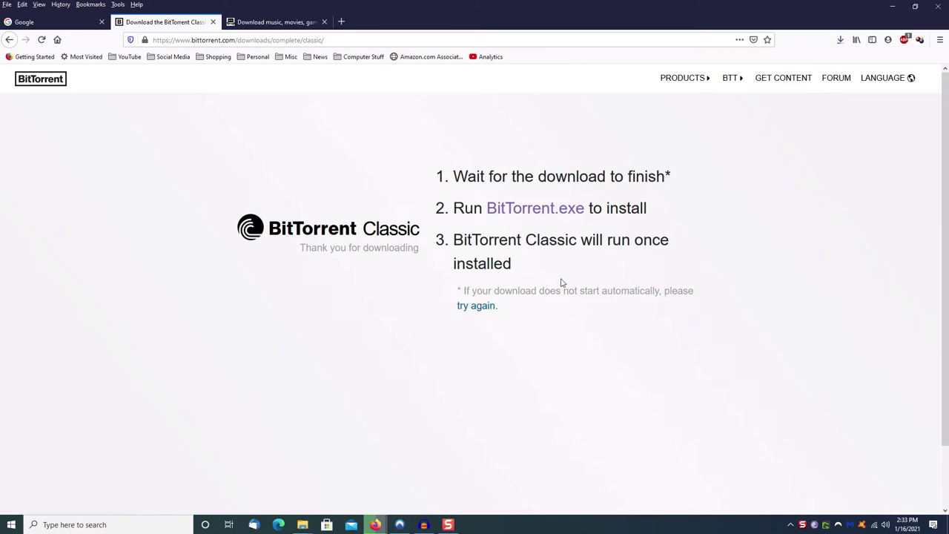
left_click(840, 40)
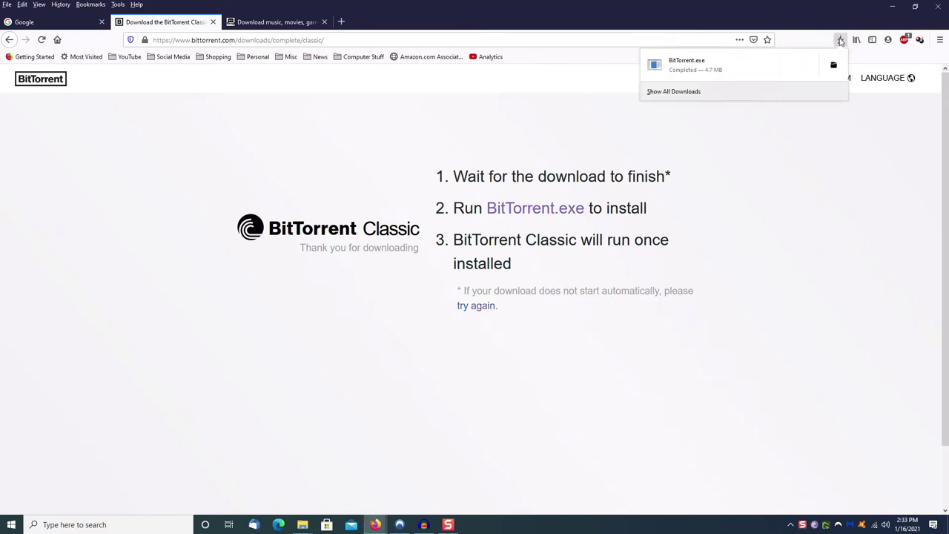
left_click(706, 66)
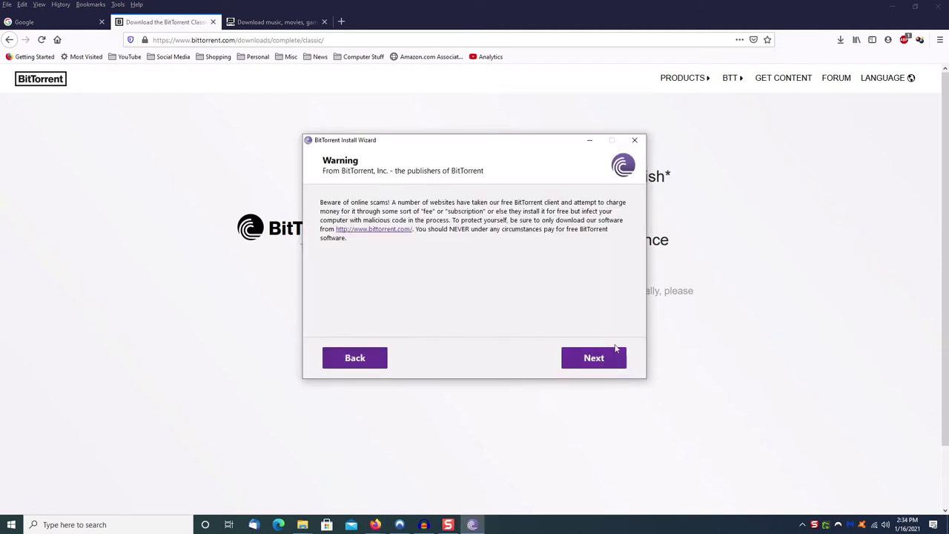
Install BitTorrent Classic without SpyHunter, Windows startup, or launching after install
left_click(606, 358)
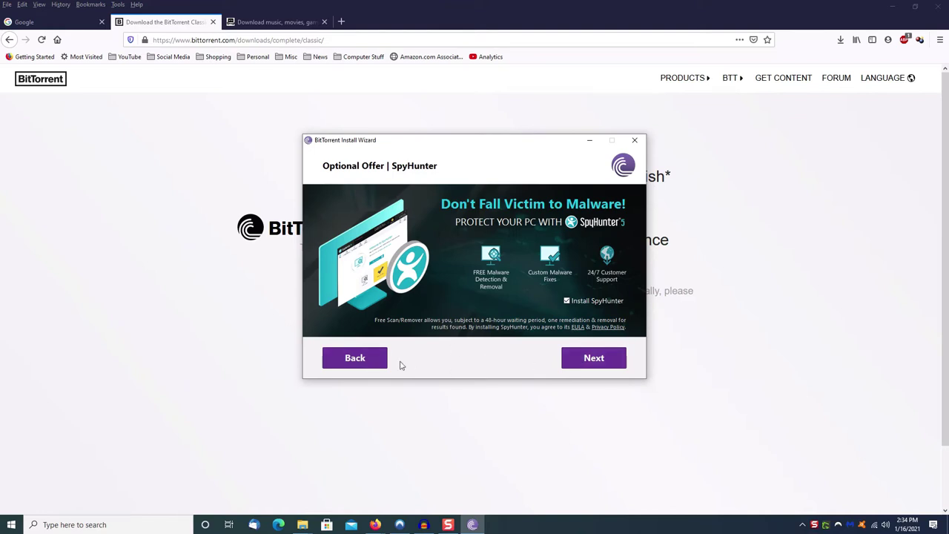
left_click(567, 301)
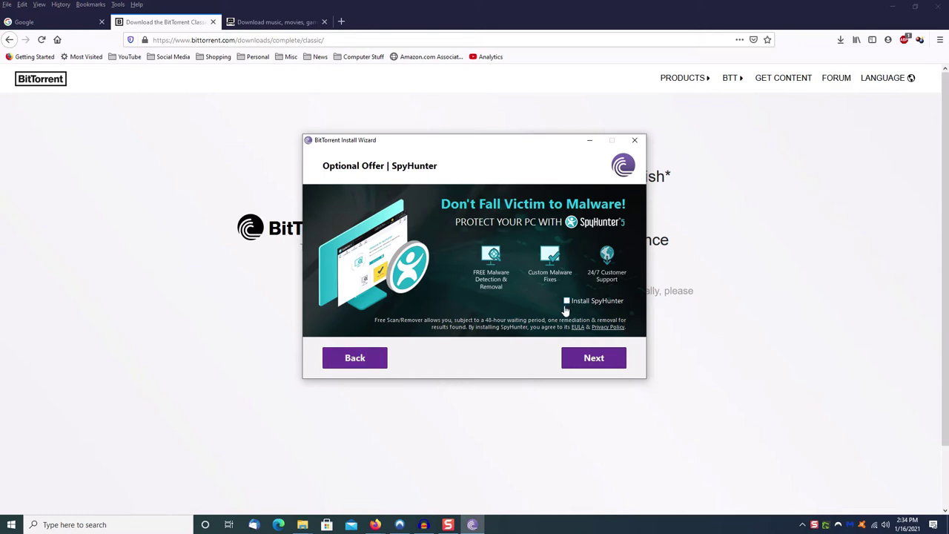
left_click(603, 359)
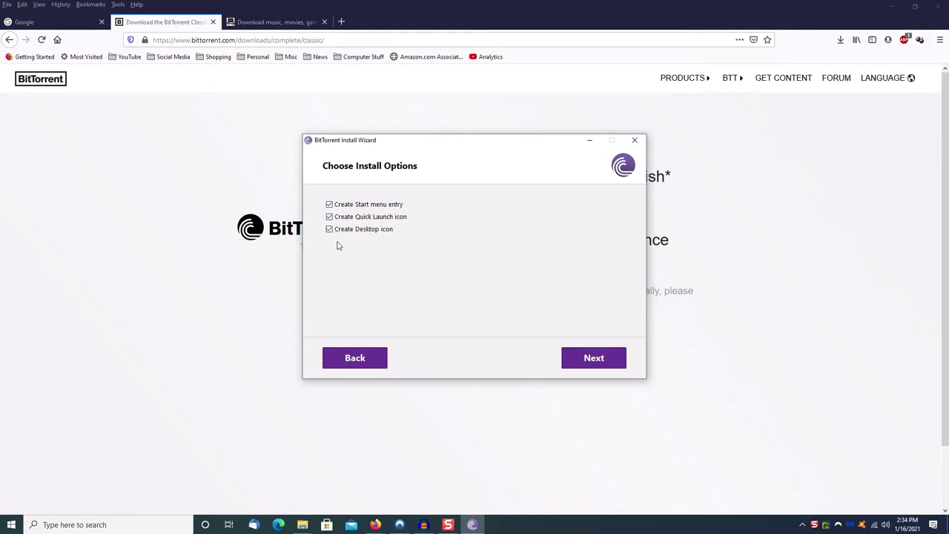
left_click(586, 360)
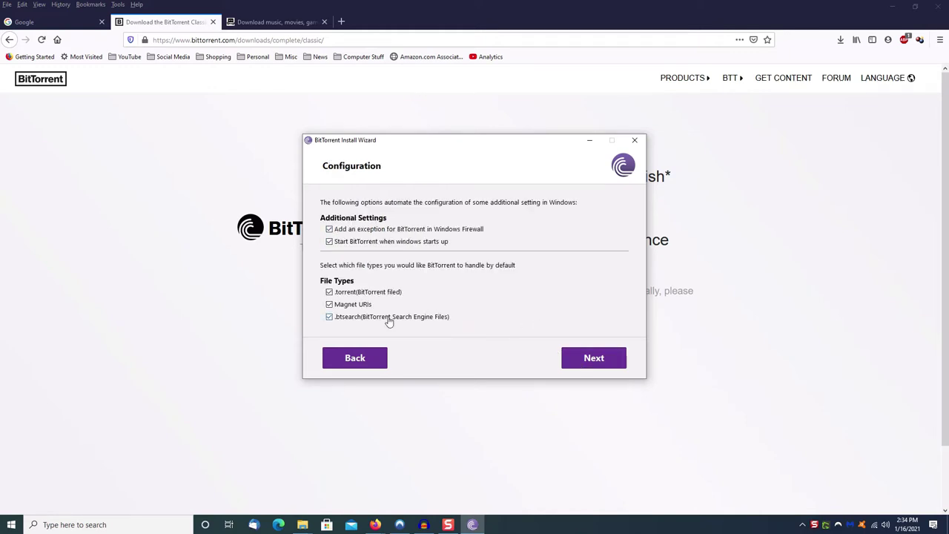
left_click(330, 244)
left_click(592, 357)
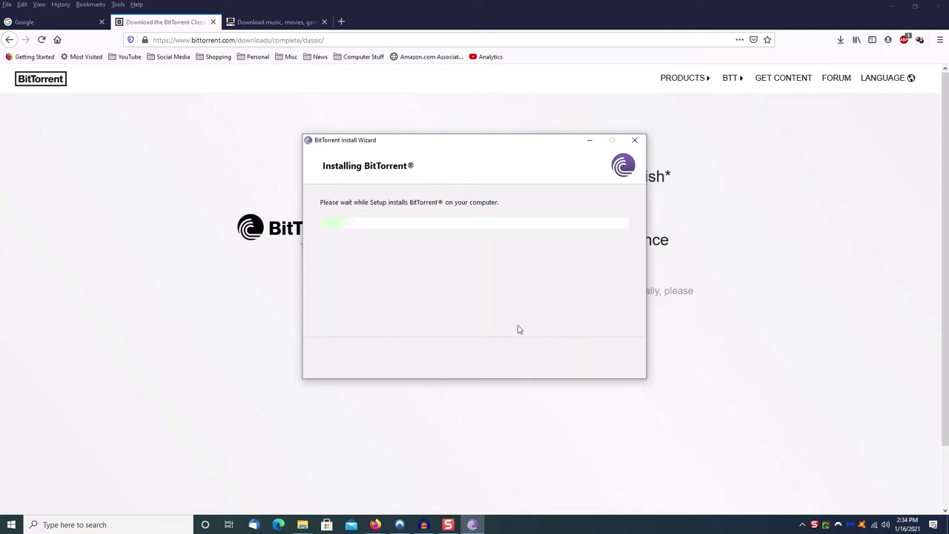
left_click(423, 249)
left_click(578, 357)
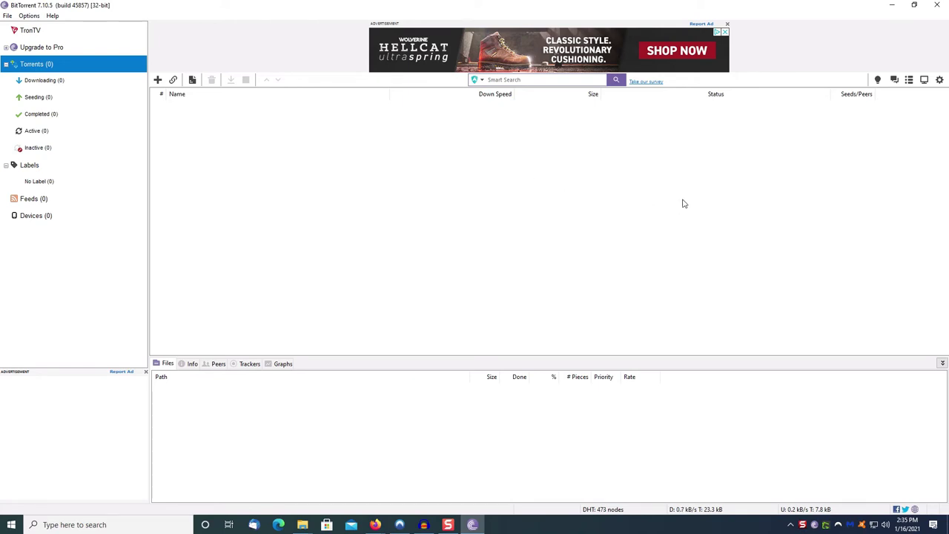
Close the empty BitTorrent Classic client window
left_click(938, 6)
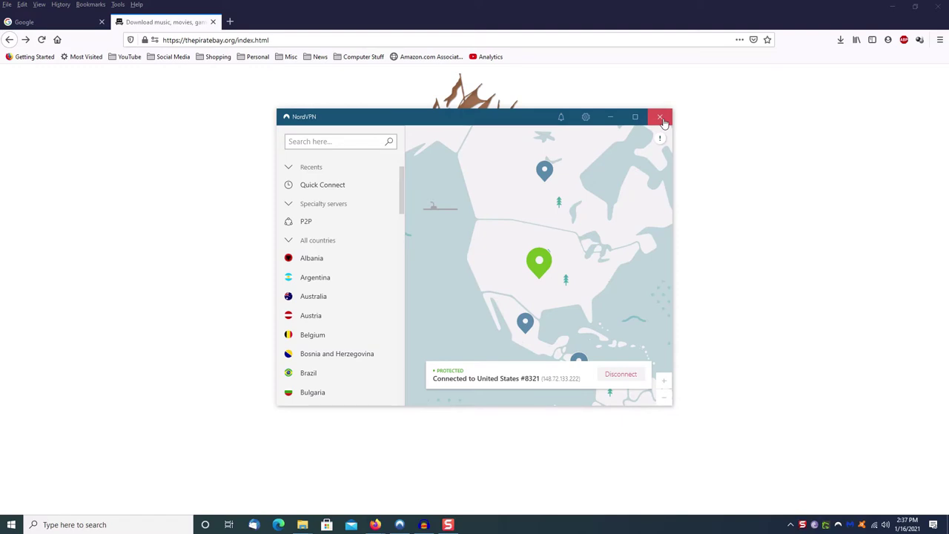
Close NordVPN and the Google tab, then search The Pirate Bay for 'Microsoft Office 2013'
left_click(660, 118)
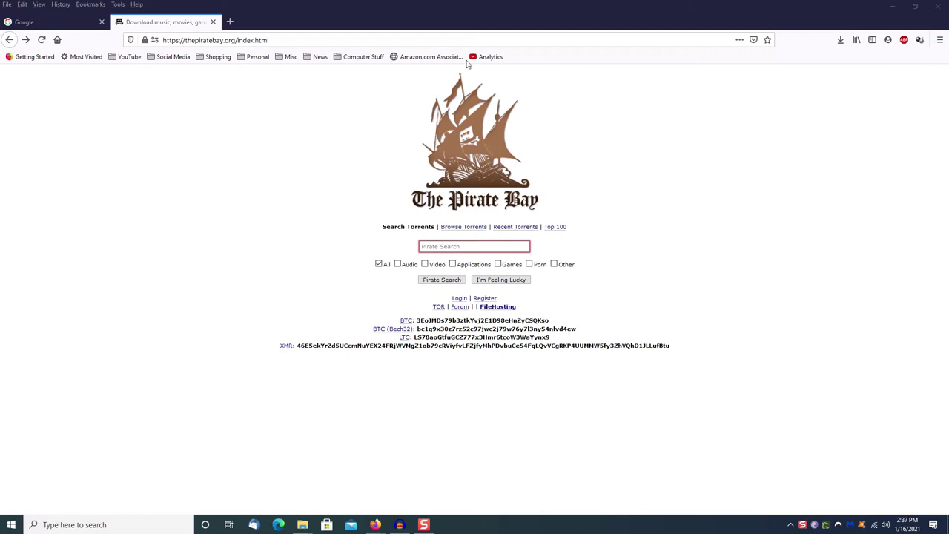
left_click(101, 22)
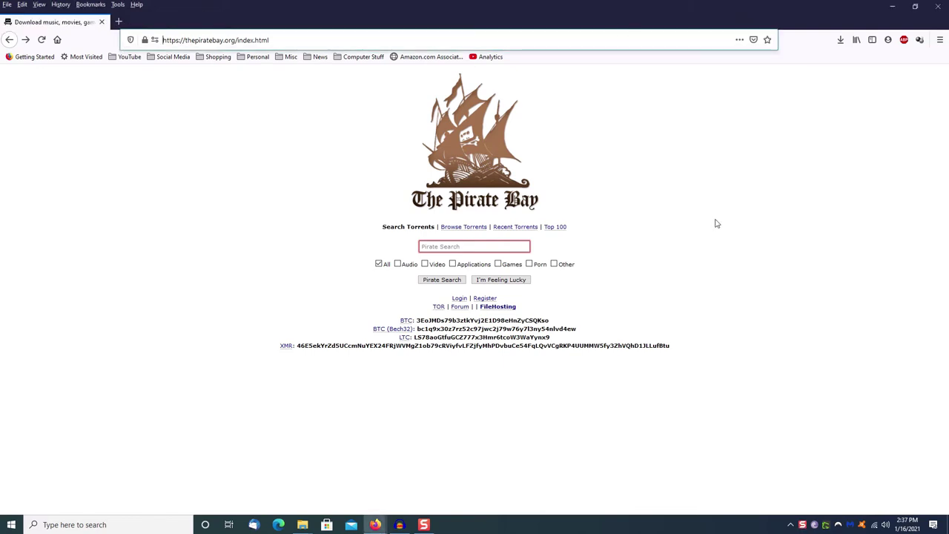
left_click(337, 223)
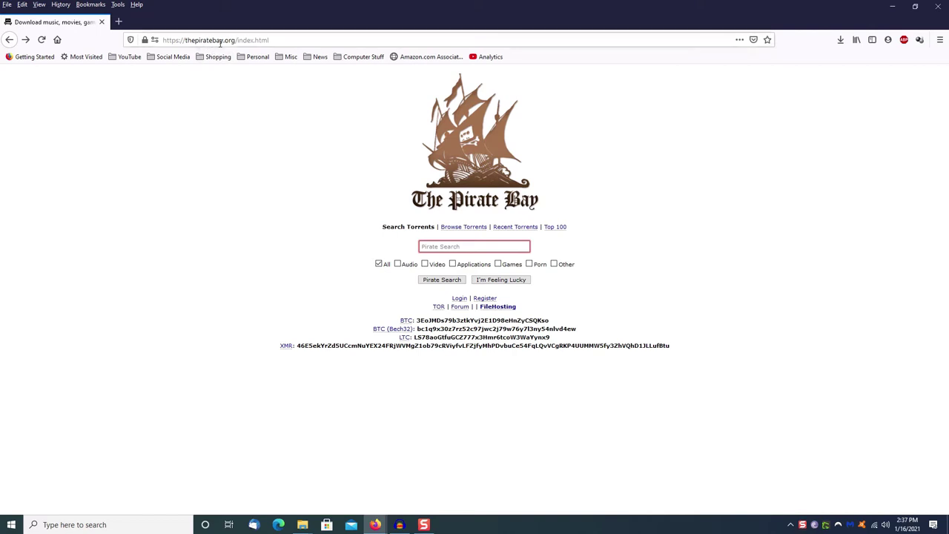
left_click(455, 247)
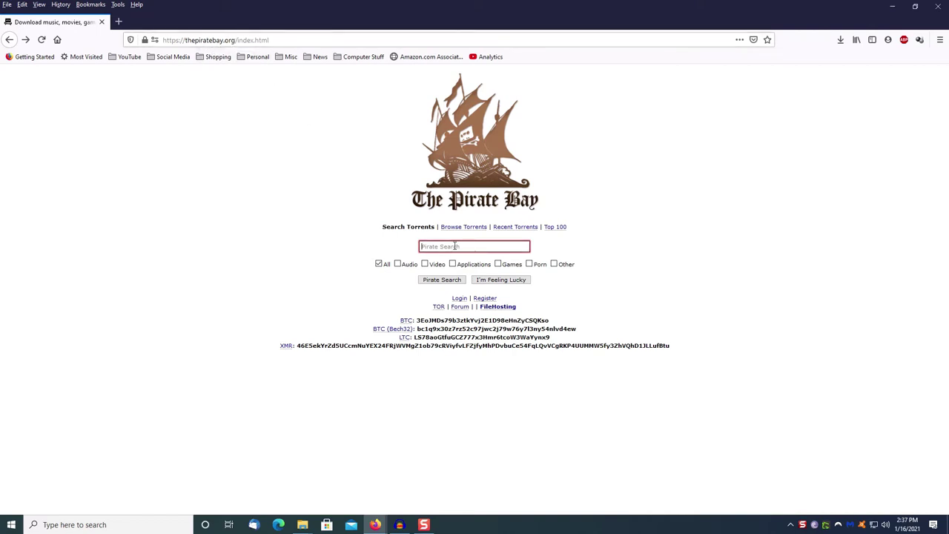
type("Micro")
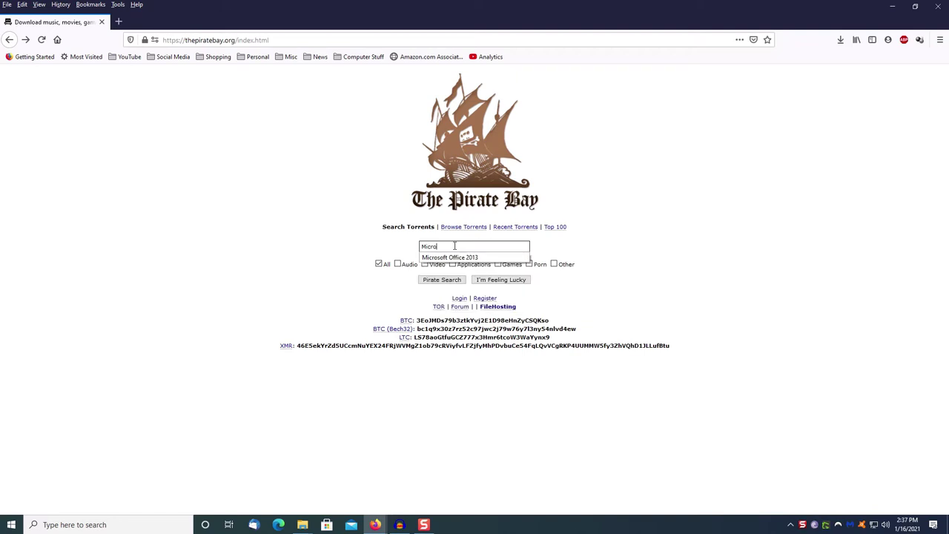
type("soft Office 2013")
key("Return")
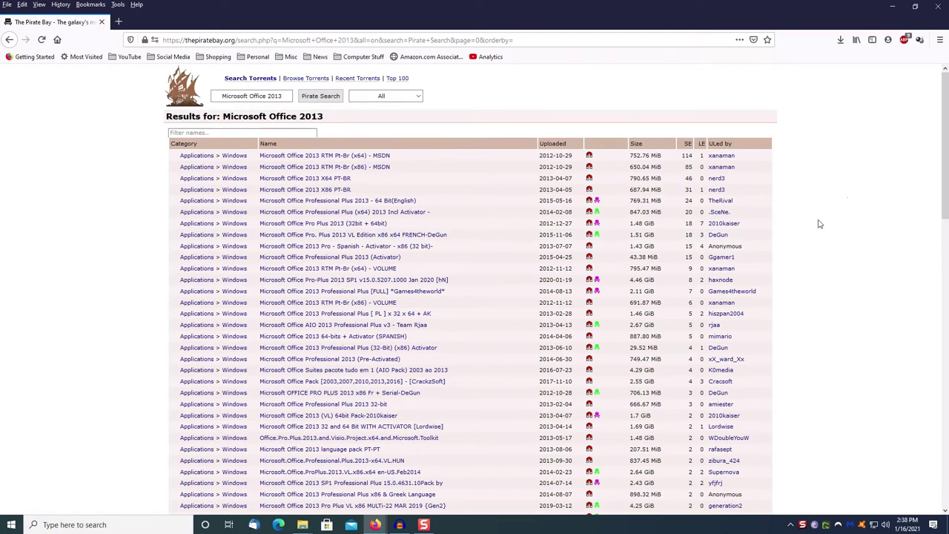
Sort results by seeders and open 'Microsoft Office Professional Plus 2013 - 64 Bit(English)' (24 seeders)
left_click_drag(944, 99, 878, 86)
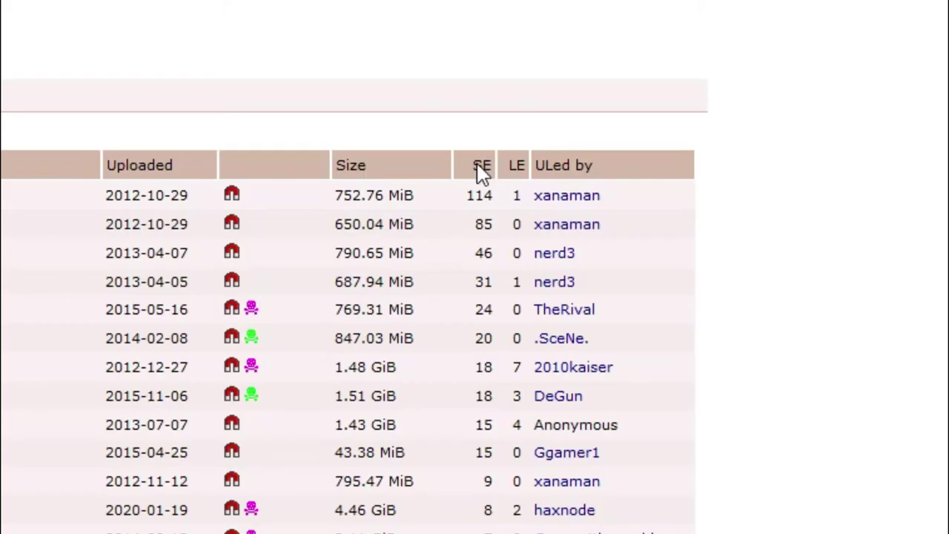
left_click(481, 167)
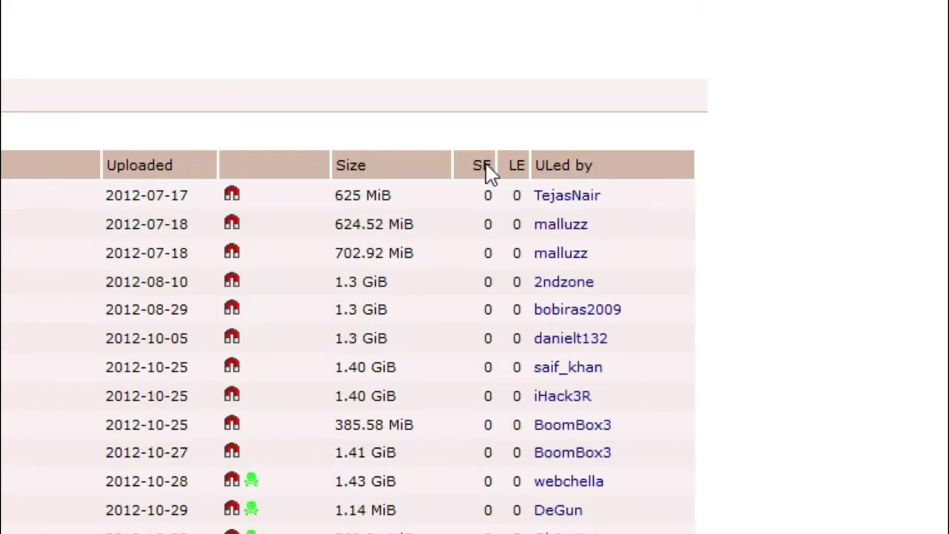
left_click(486, 169)
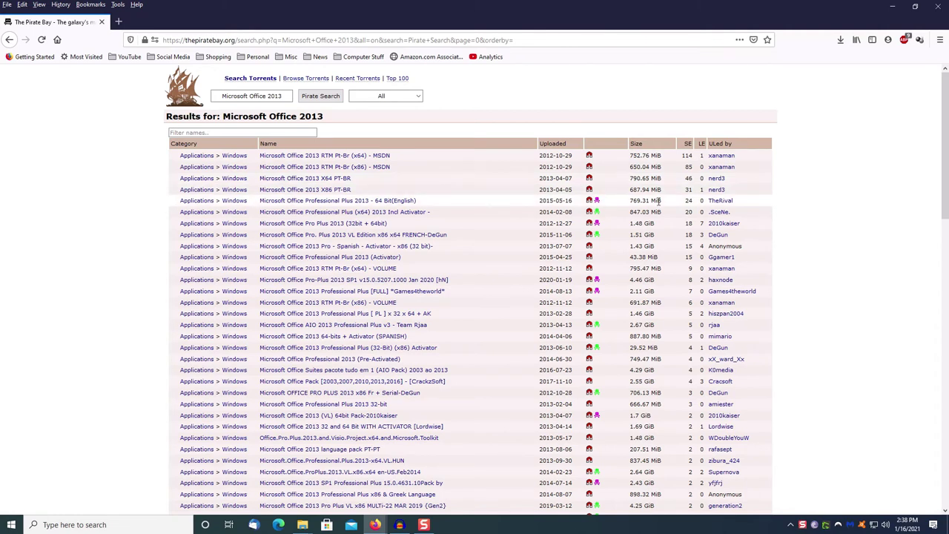
double_click(688, 200)
double_click(688, 155)
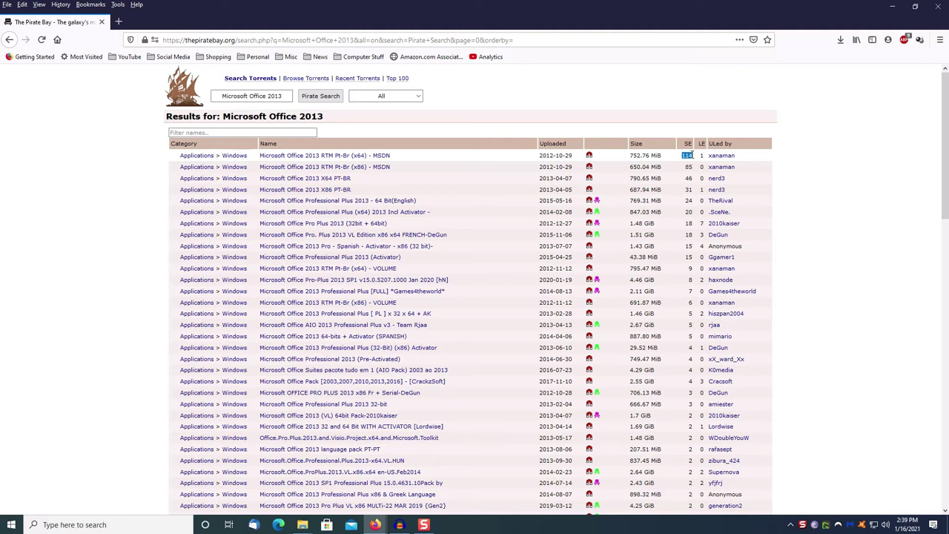
left_click(689, 155)
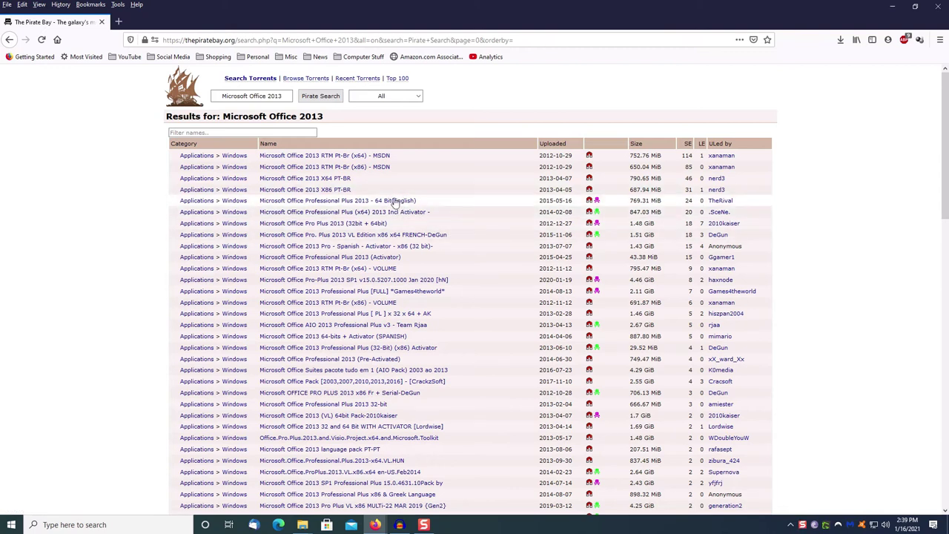
left_click(393, 201)
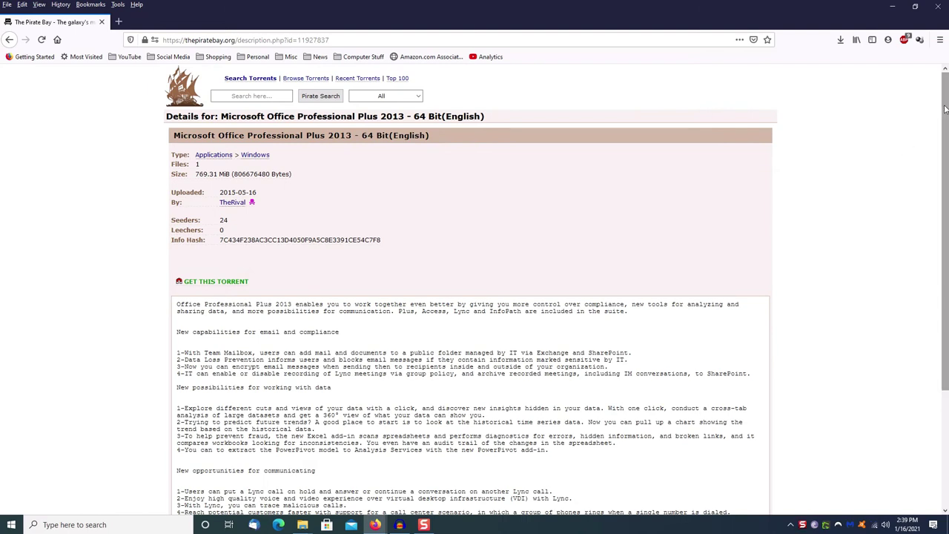
Send the Office 2013 64-bit magnet link to BitTorrent with GET THIS TORRENT
left_click_drag(945, 109, 946, 74)
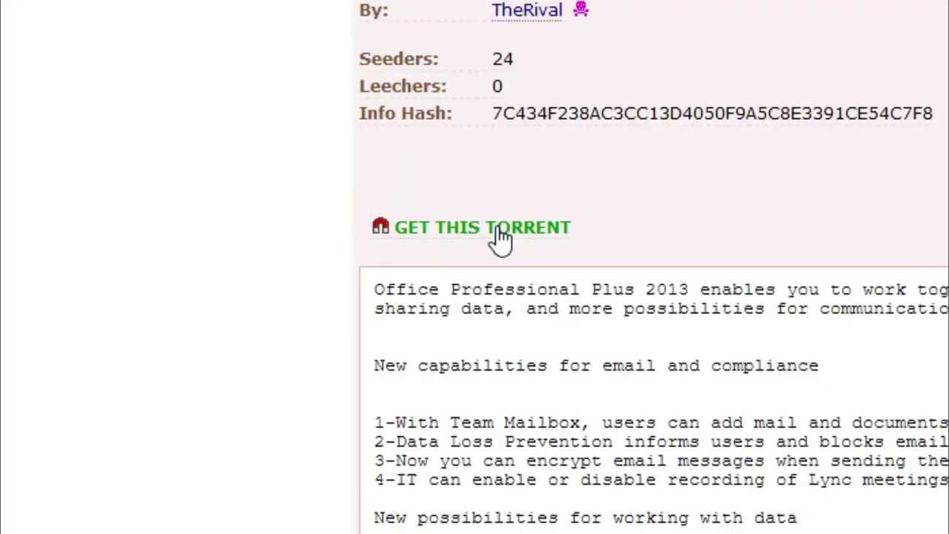
left_click(501, 237)
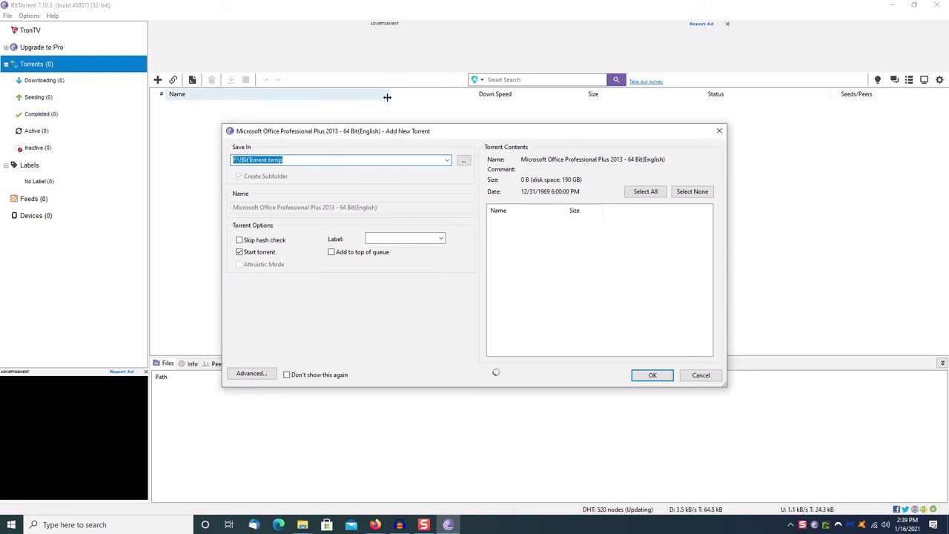
Widen the Name column to check the 769 MB Office ISO, add it, and select it
left_click(402, 238)
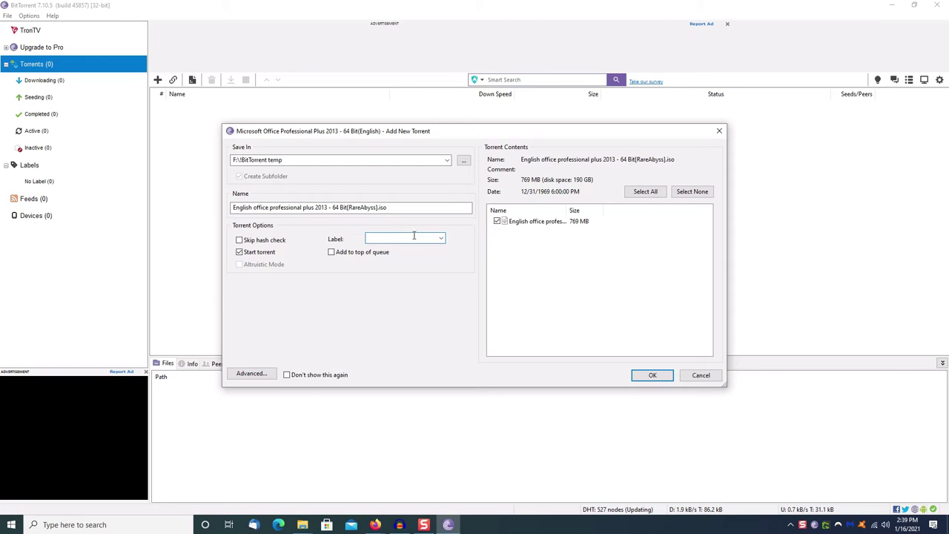
left_click_drag(567, 211, 660, 208)
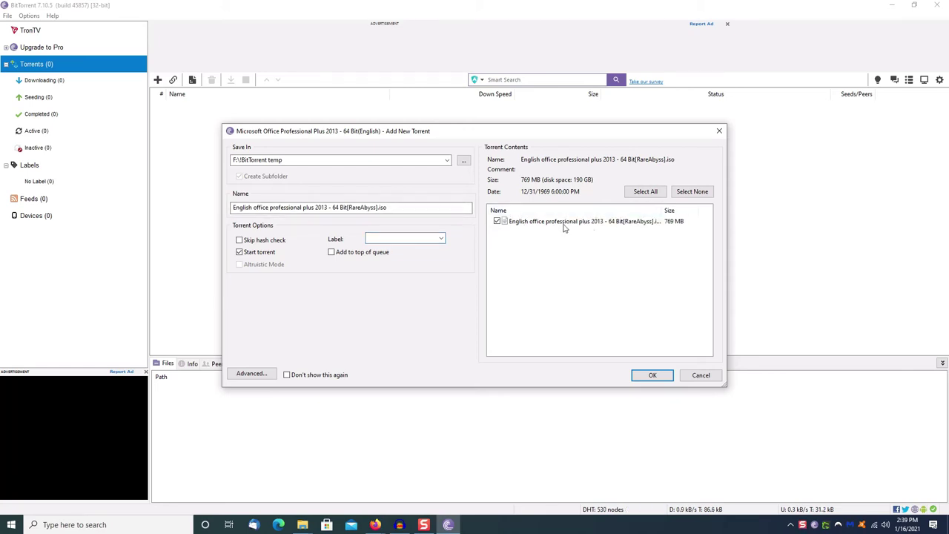
left_click(651, 375)
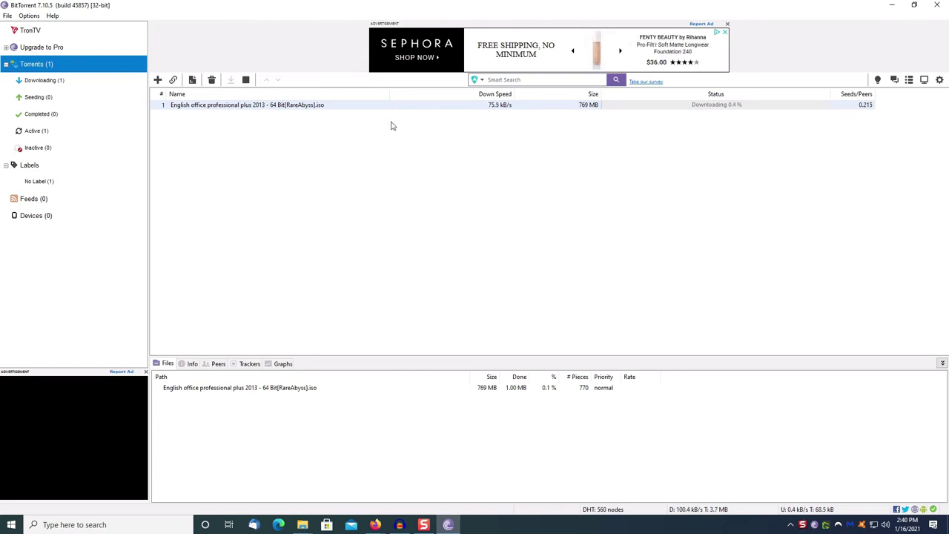
left_click(334, 111)
left_click(338, 121)
left_click(318, 108)
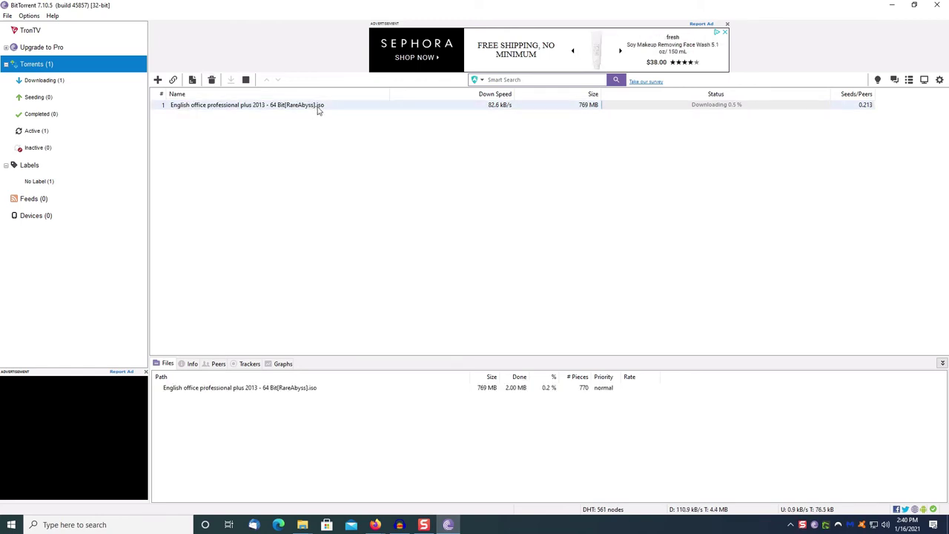
Stop and remove the Office 2013 torrent, then exit BitTorrent
left_click(246, 80)
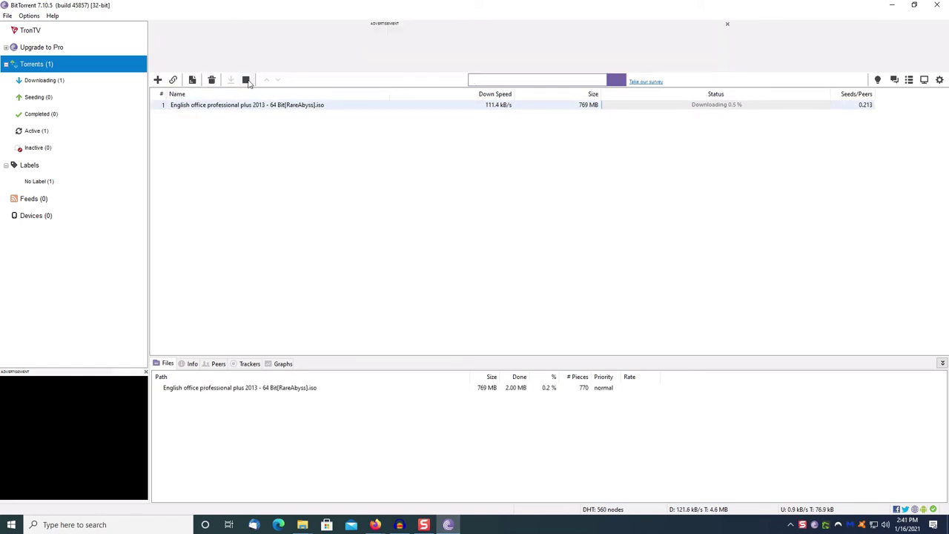
right_click(316, 110)
left_click(618, 116)
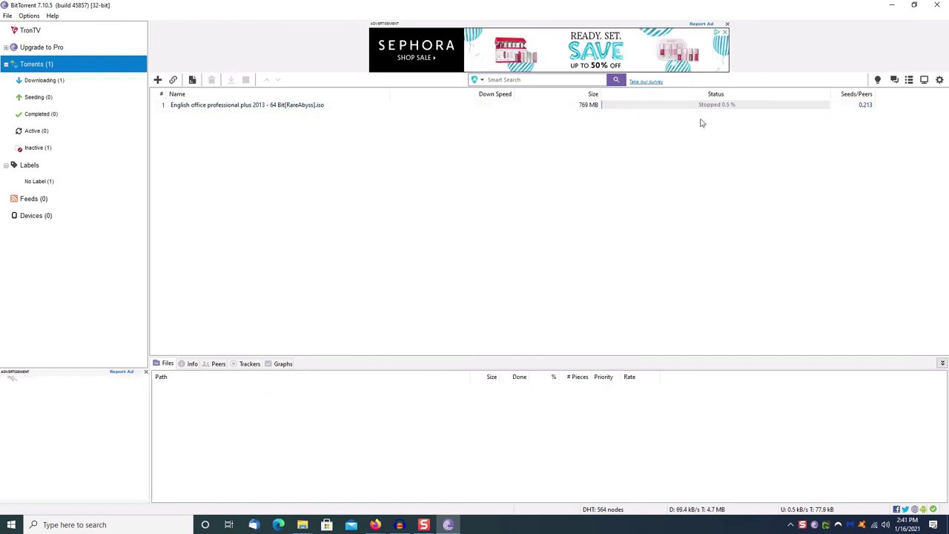
left_click(303, 106)
right_click(303, 106)
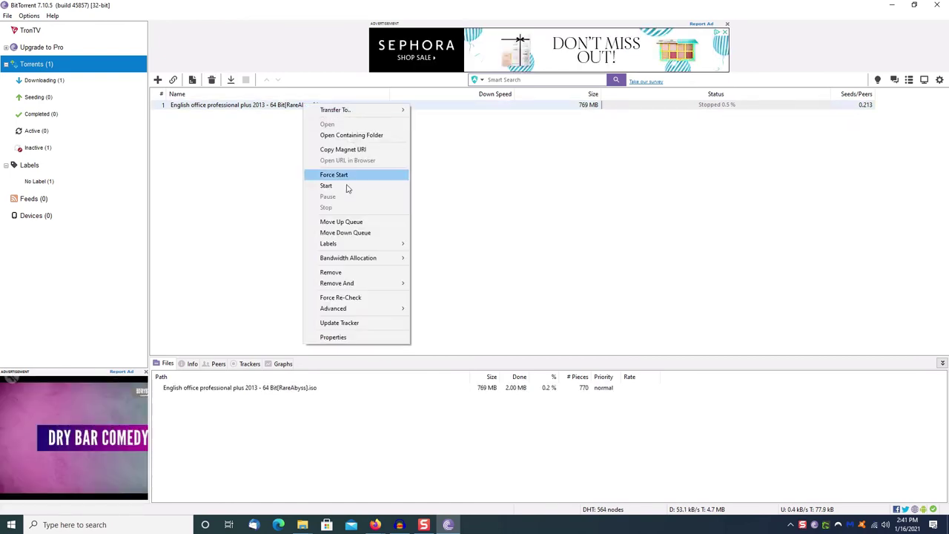
left_click(334, 271)
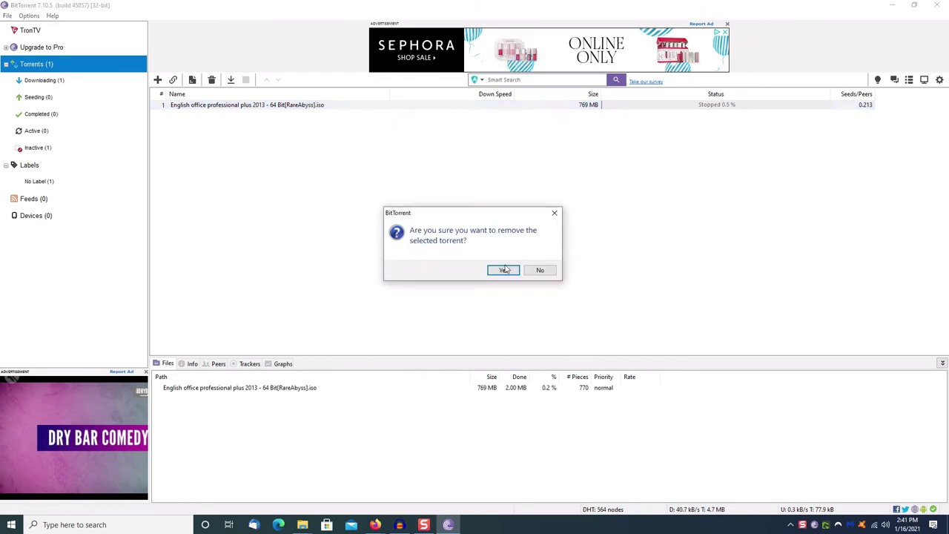
left_click(503, 270)
left_click(8, 16)
left_click(43, 102)
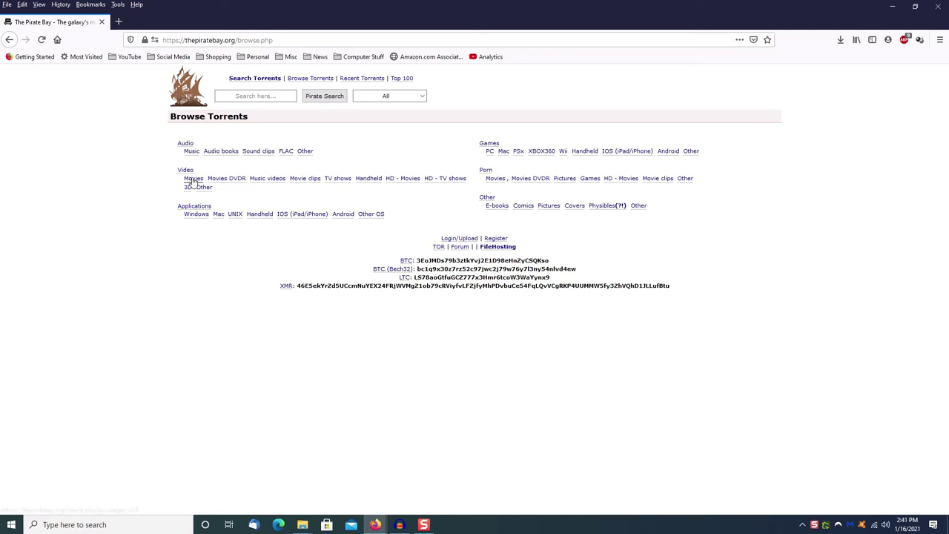
Browse the Video > Movies category sorted by seeders
left_click(204, 187)
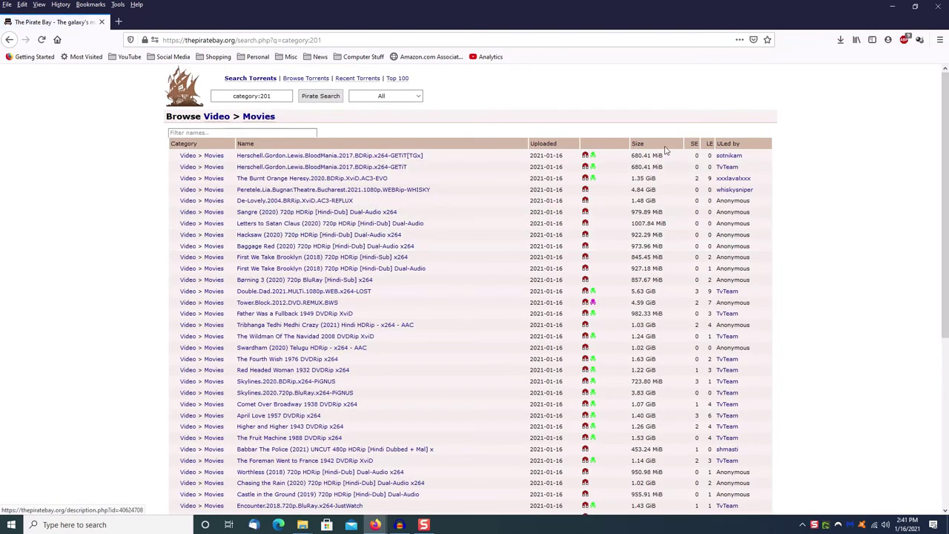
left_click(694, 143)
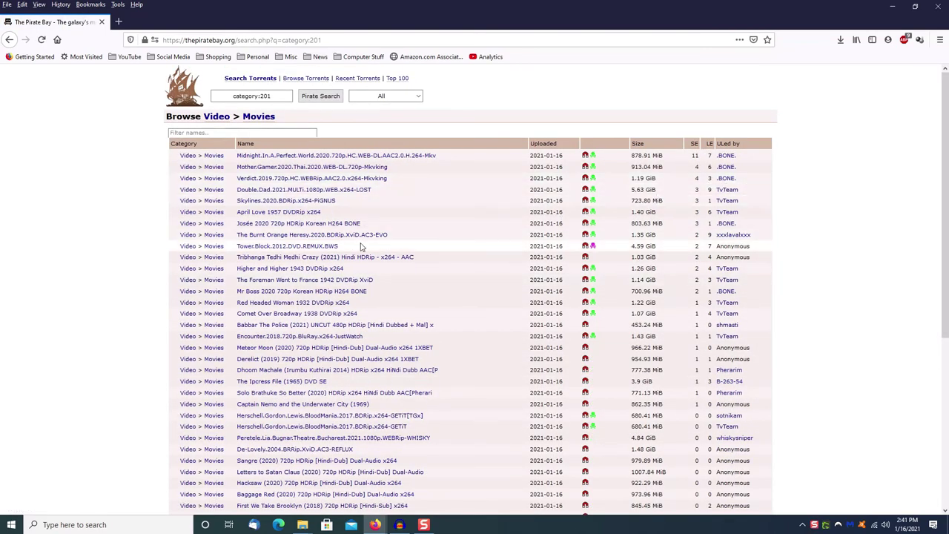
scroll(299, 196, "down", 5)
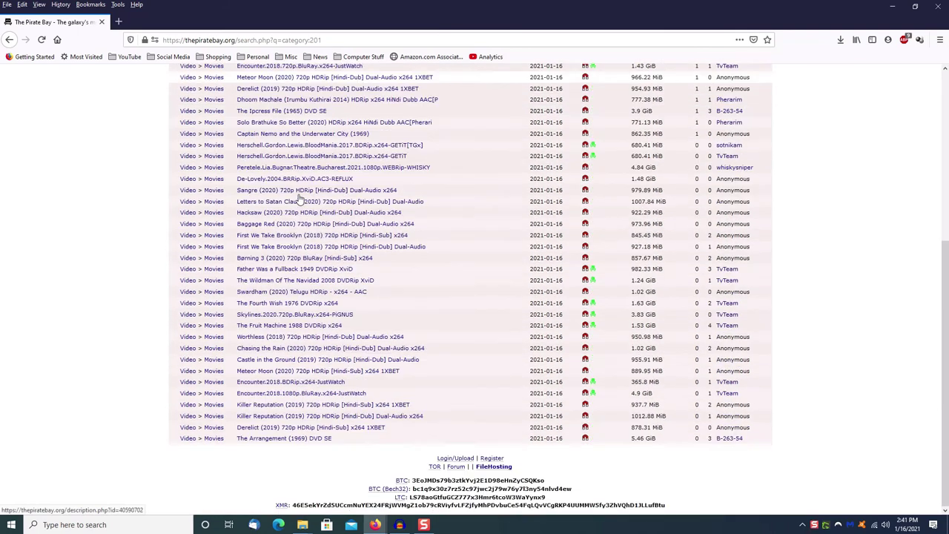
scroll(299, 196, "up", 5)
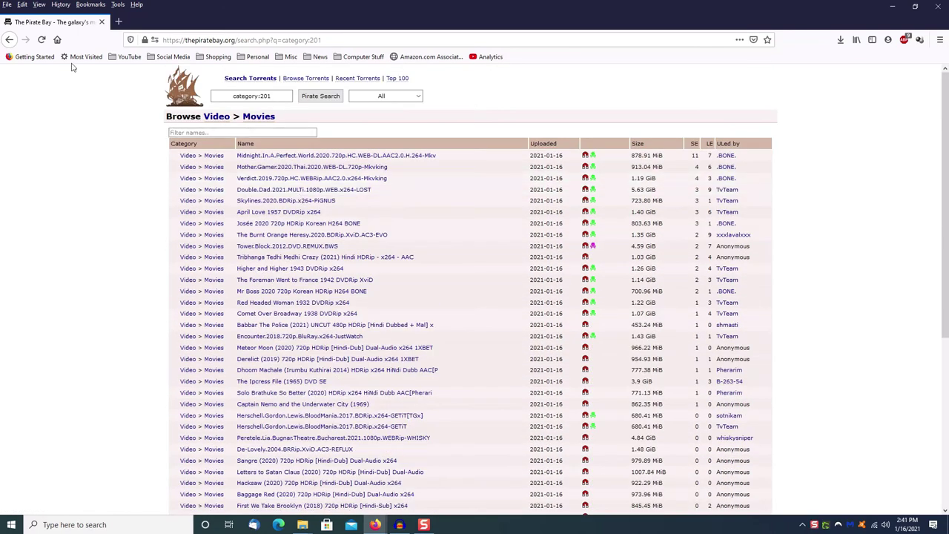
left_click(9, 39)
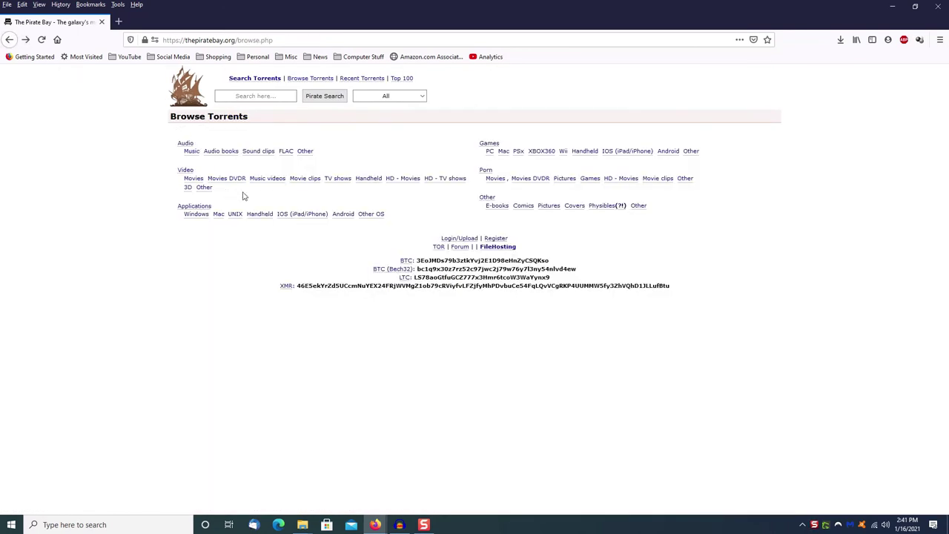
Look through the Applications > Windows category listing
left_click(197, 215)
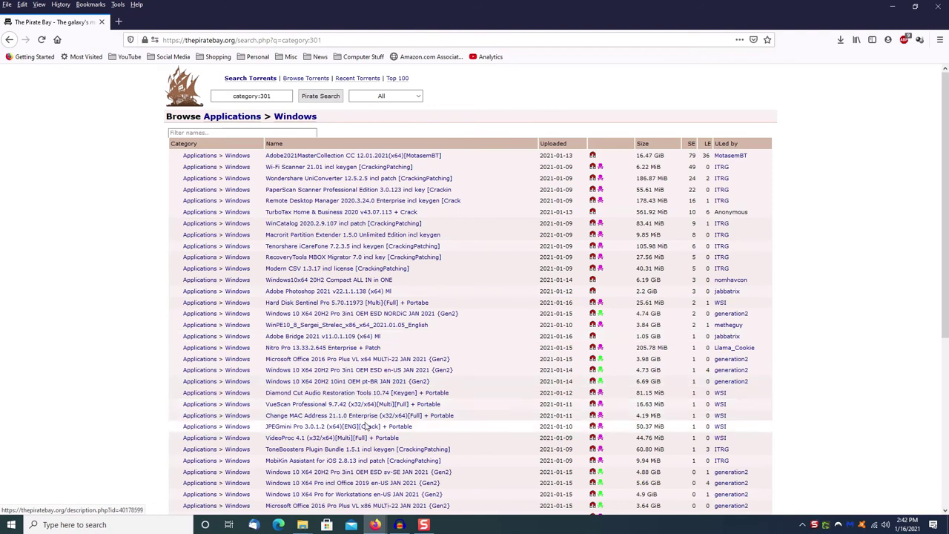
scroll(370, 347, "down", 5)
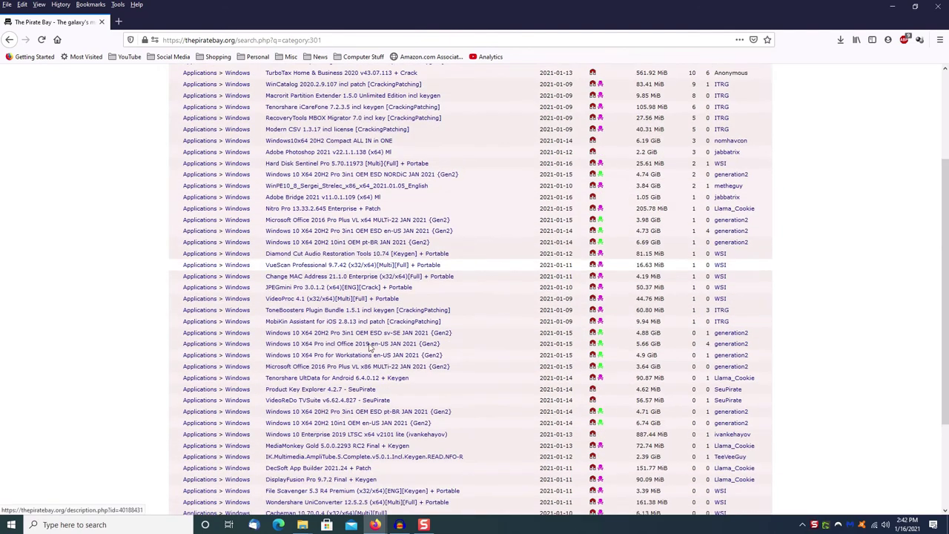
scroll(370, 347, "up", 5)
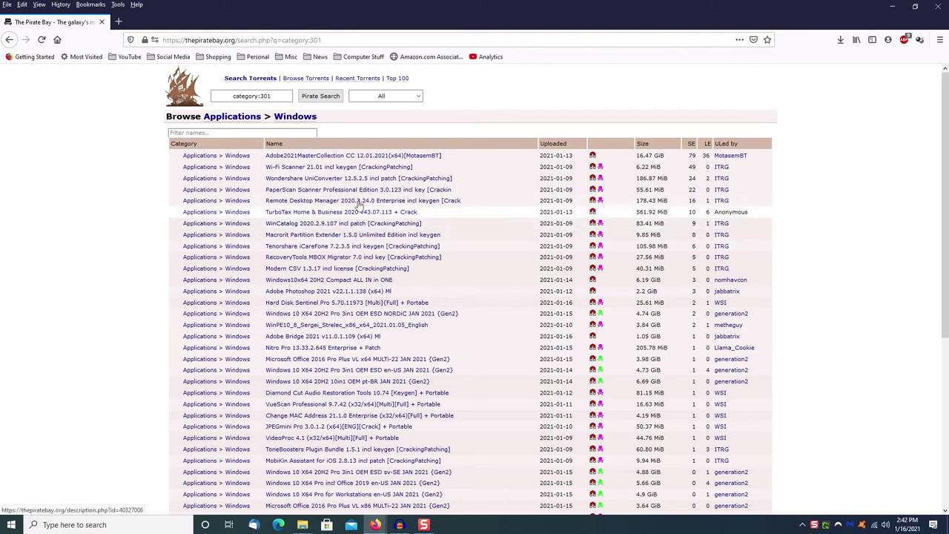
left_click(9, 39)
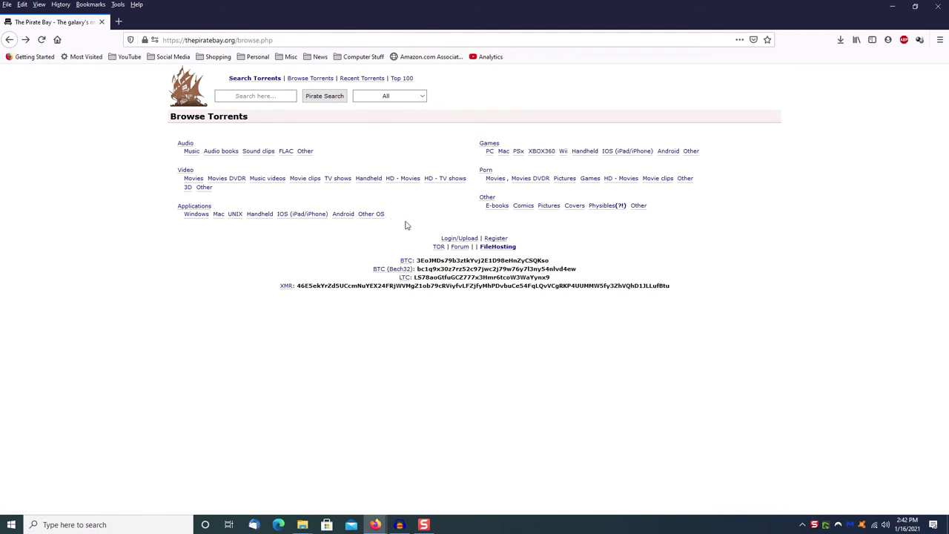
Rank the Other > E-books category by seeders, then sort Audio > Music by seeders
left_click(494, 206)
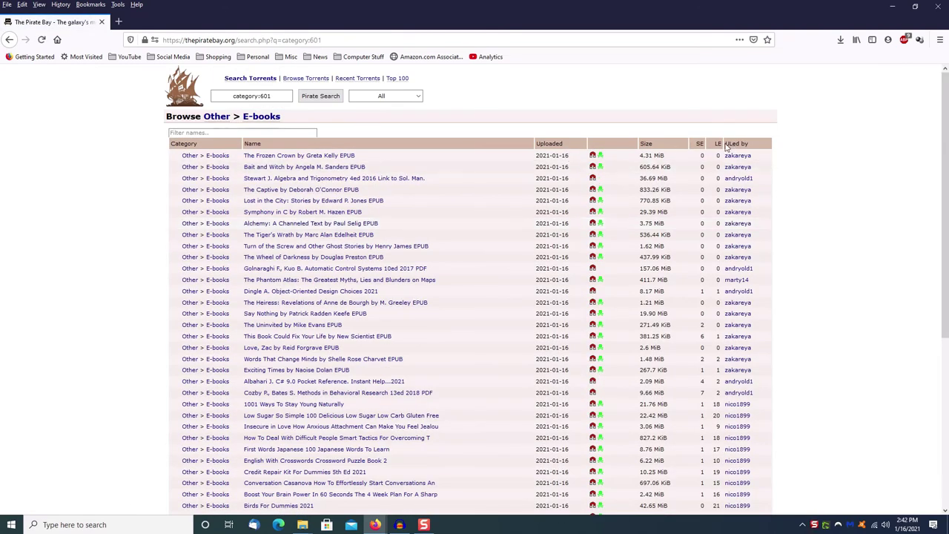
left_click(700, 143)
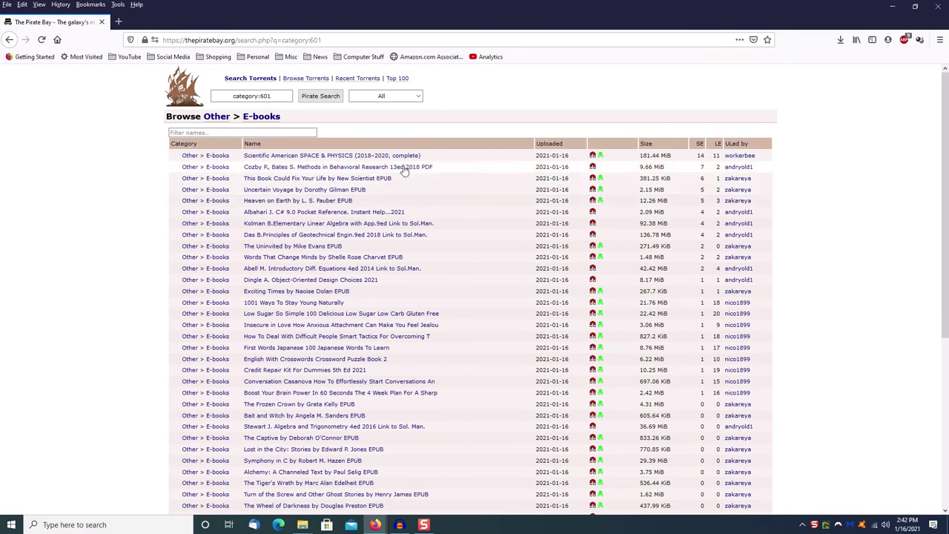
scroll(405, 195, "down", 3)
scroll(405, 195, "down", 3)
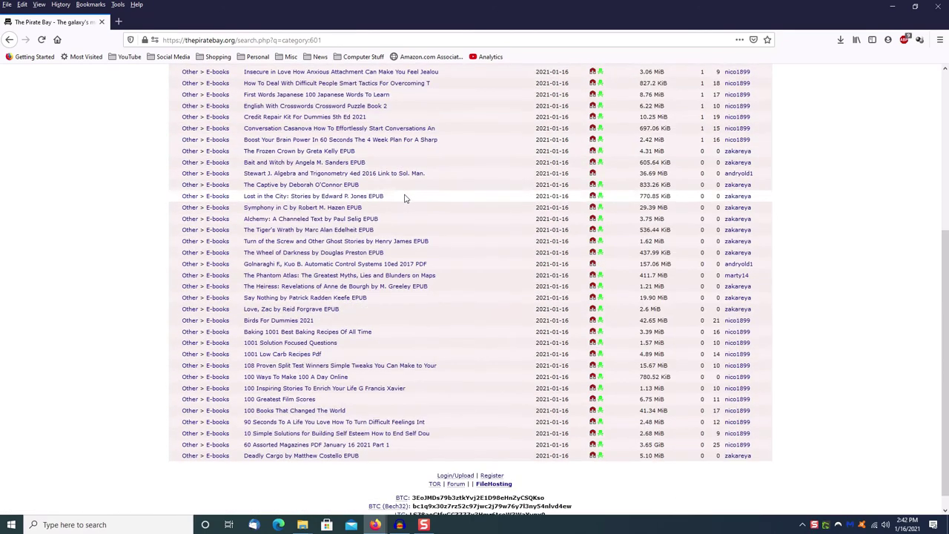
scroll(405, 197, "up", 5)
scroll(405, 195, "up", 1)
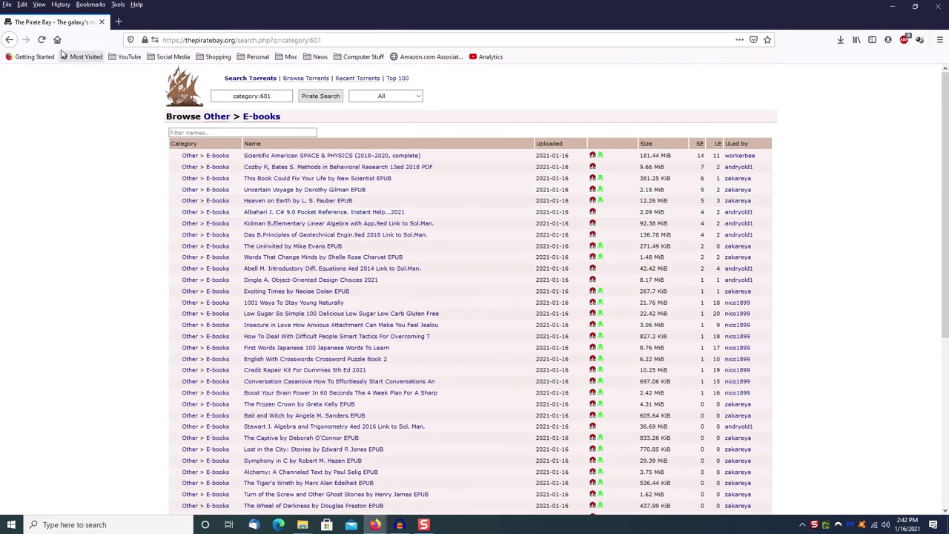
key("alt+Left")
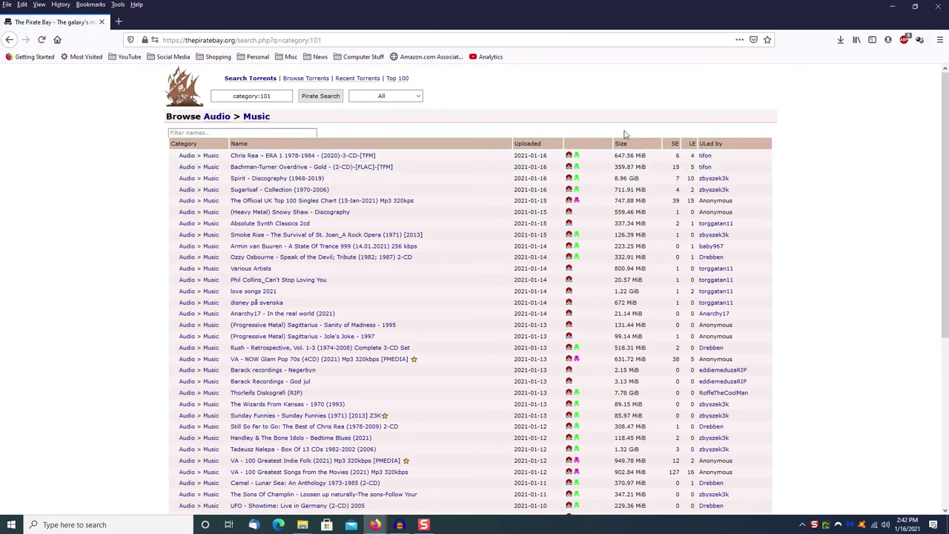
left_click(676, 144)
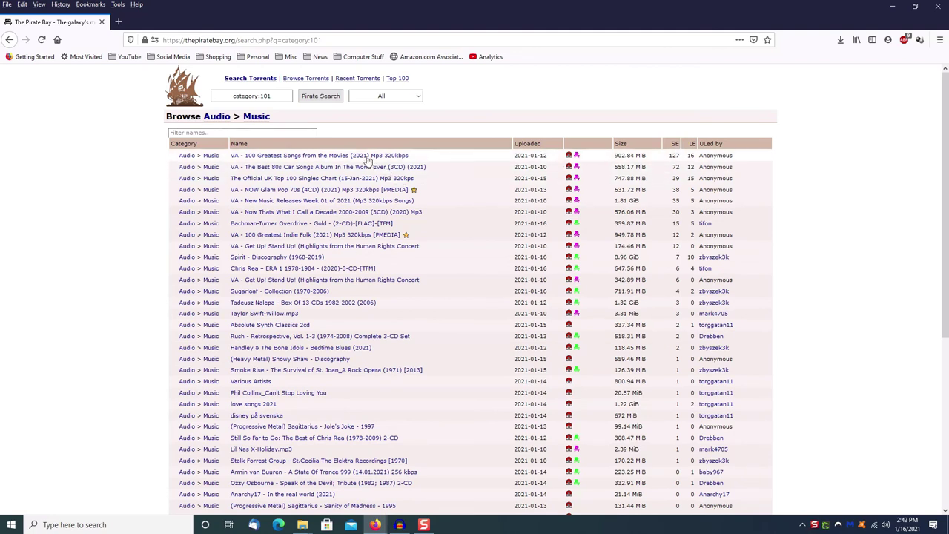
triple_click(217, 97)
type("Aerosmith")
key("Return")
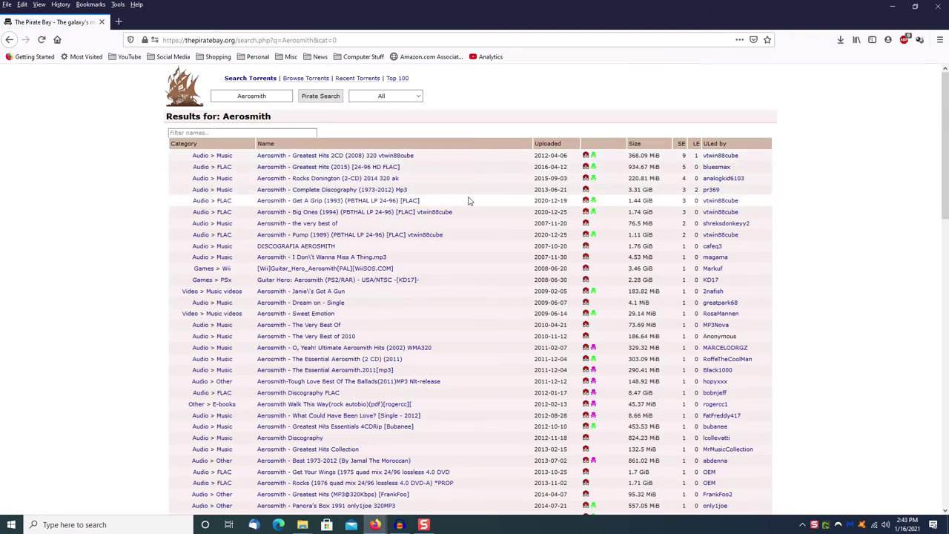
left_click(335, 236)
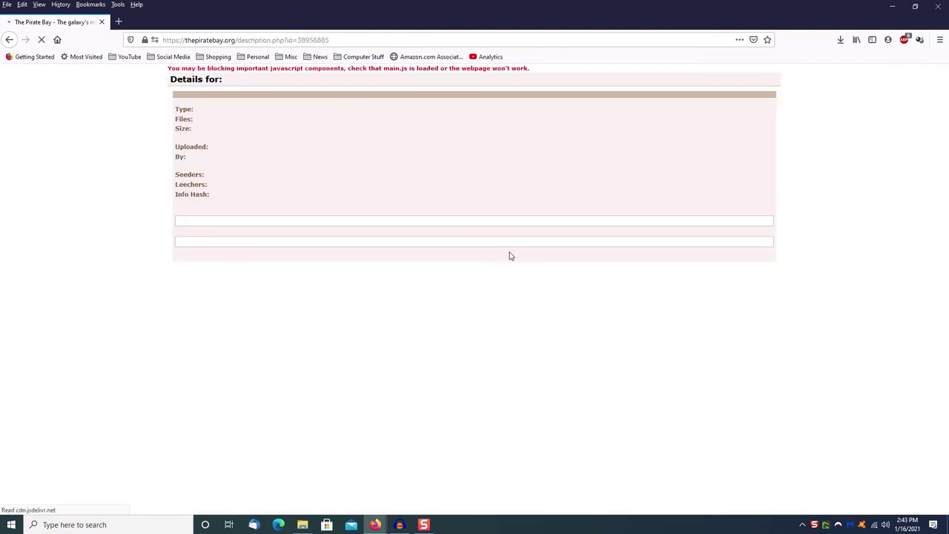
left_click_drag(943, 138, 931, 250)
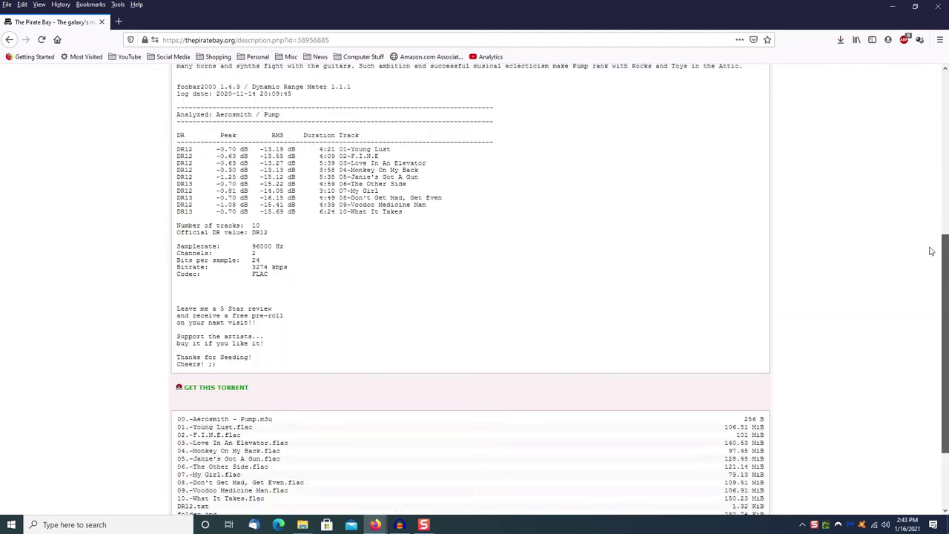
scroll(931, 250, "up", 4)
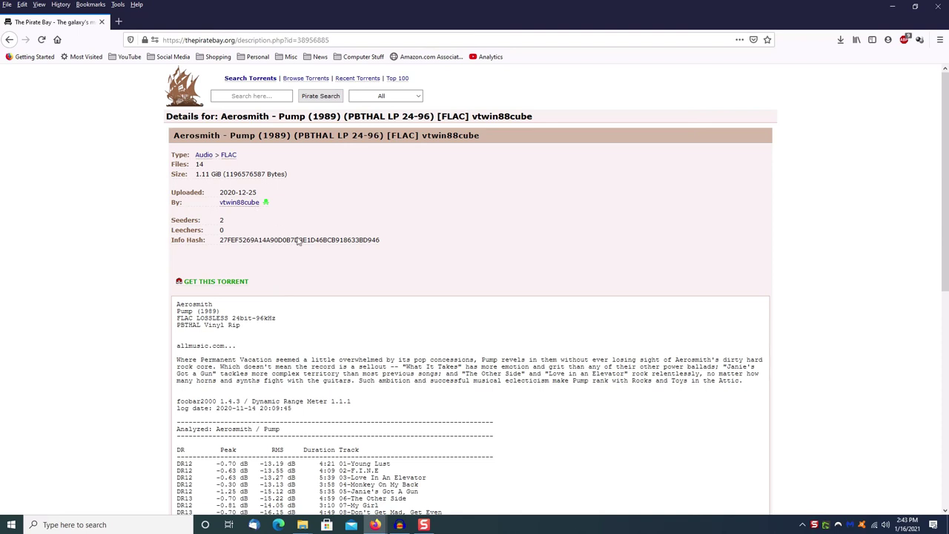
left_click(10, 40)
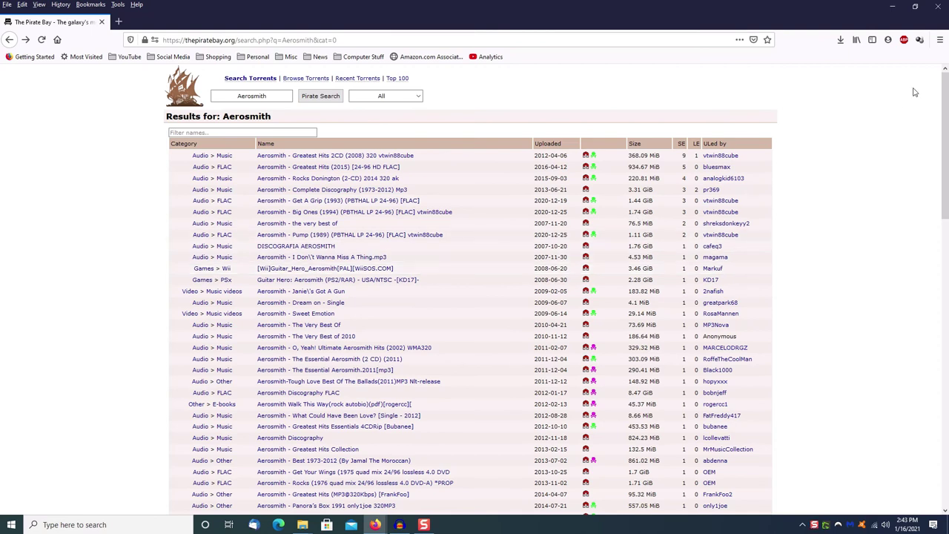
left_click(937, 232)
scroll(938, 232, "down", 3)
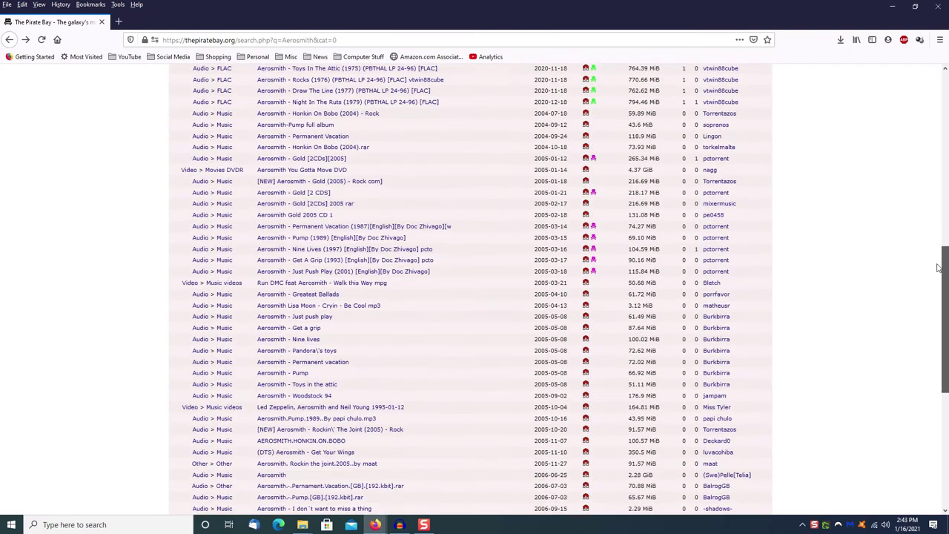
left_click_drag(937, 232, 938, 89)
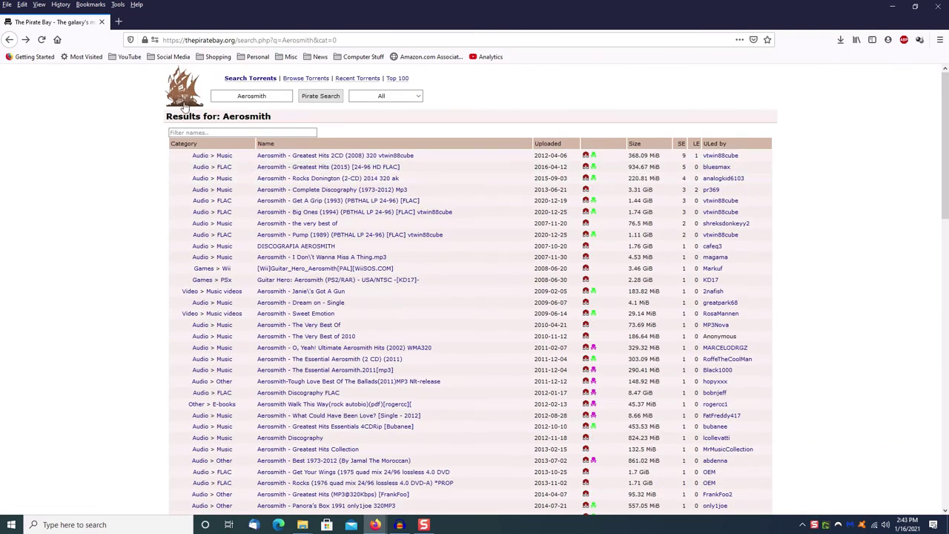
left_click(11, 42)
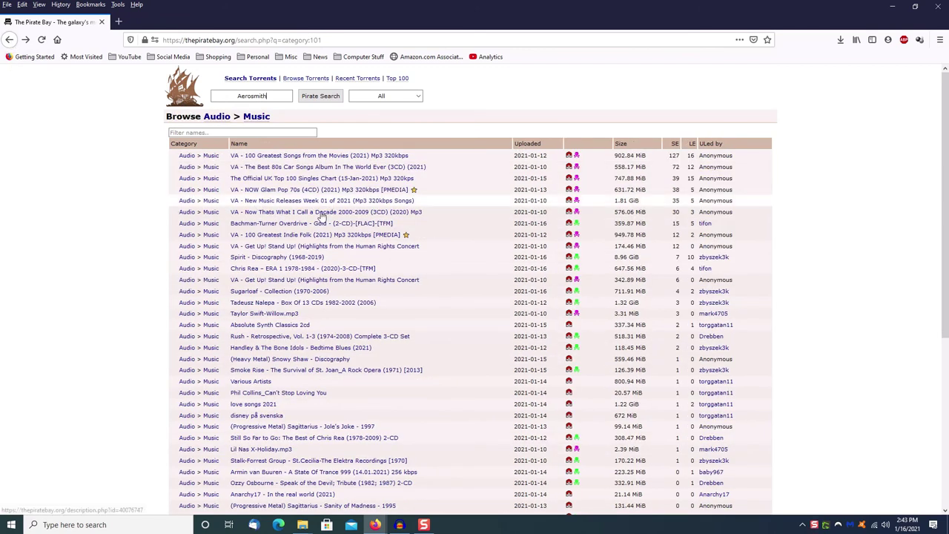
scroll(303, 387, "down", 3)
scroll(302, 387, "down", 5)
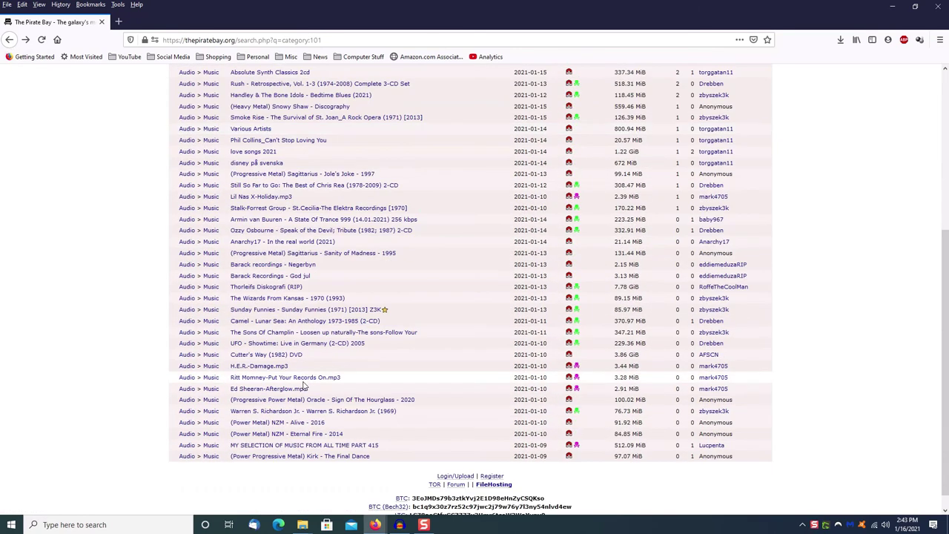
scroll(303, 387, "up", 10)
left_click(24, 40)
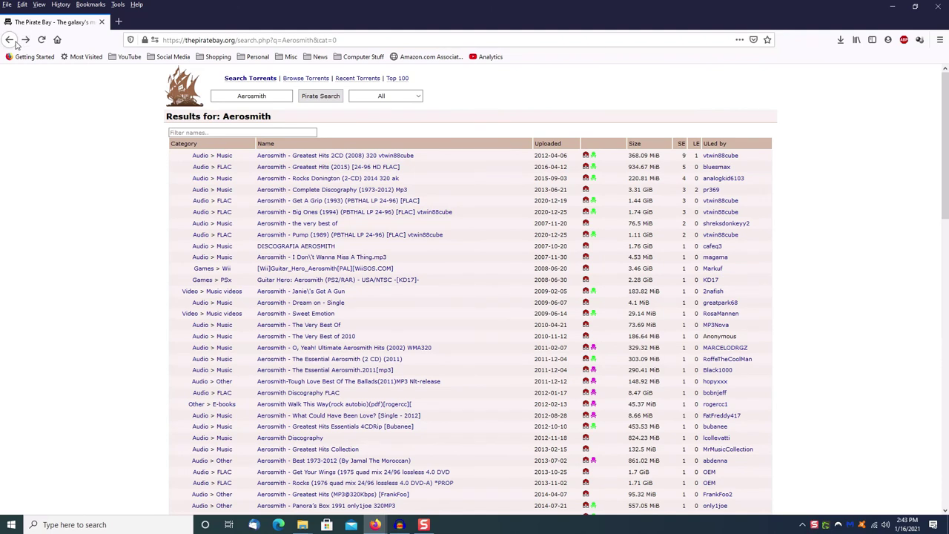
left_click(11, 41)
left_click(11, 41)
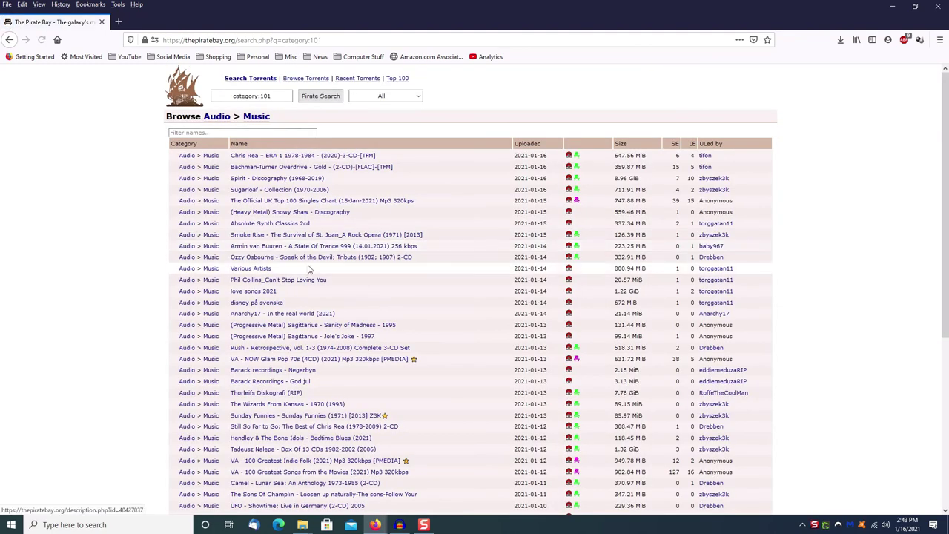
left_click(675, 145)
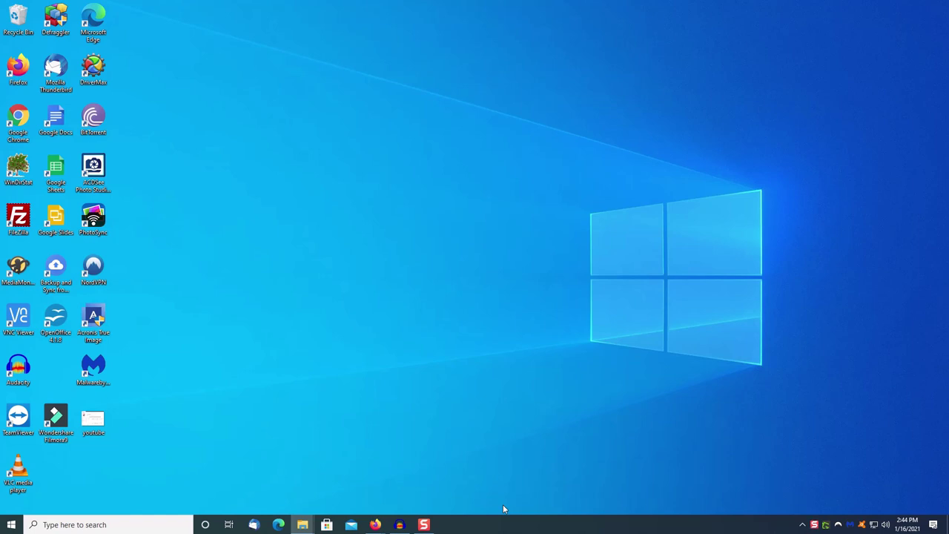
Return to the Firefox window showing the Audio > Music listing
key("alt+Tab")
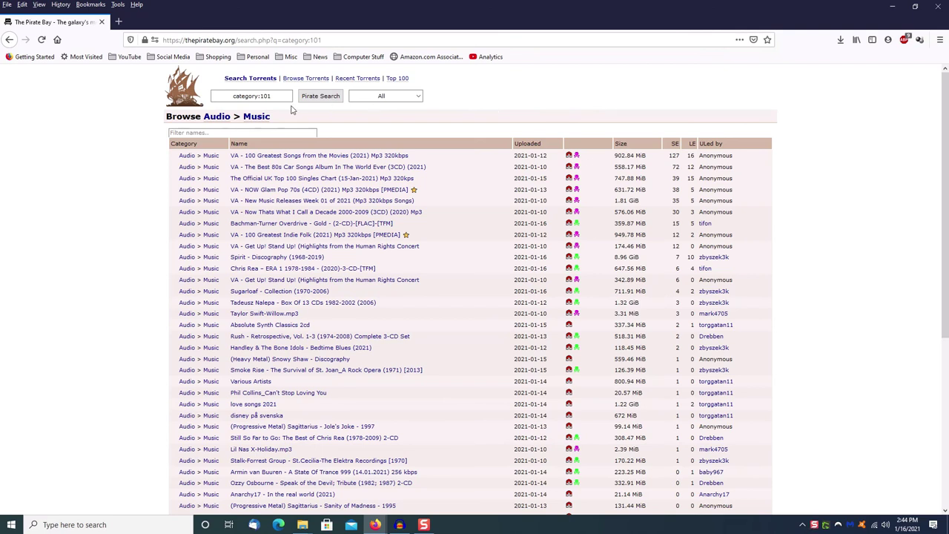
Leave the Audio > Music listing via the Pirate Bay logo to reach the index.html home page
left_click(189, 95)
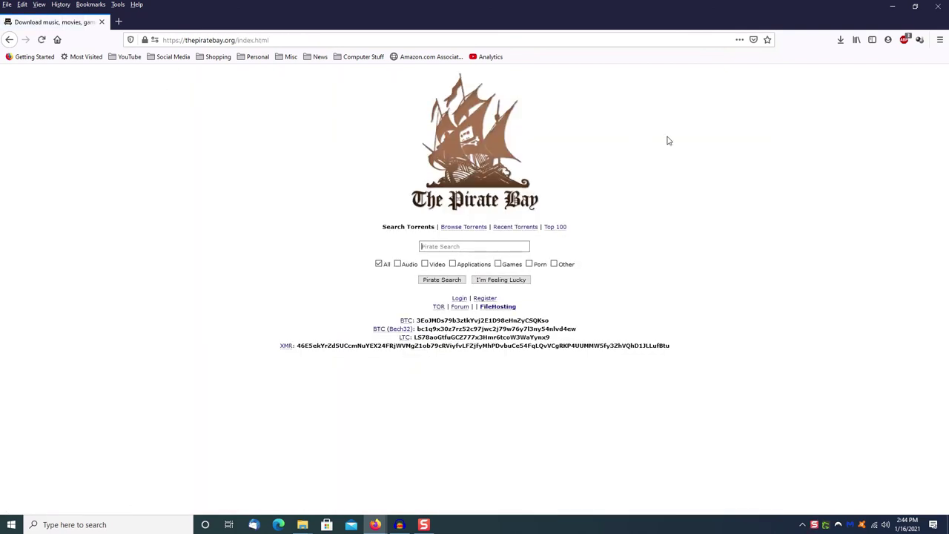